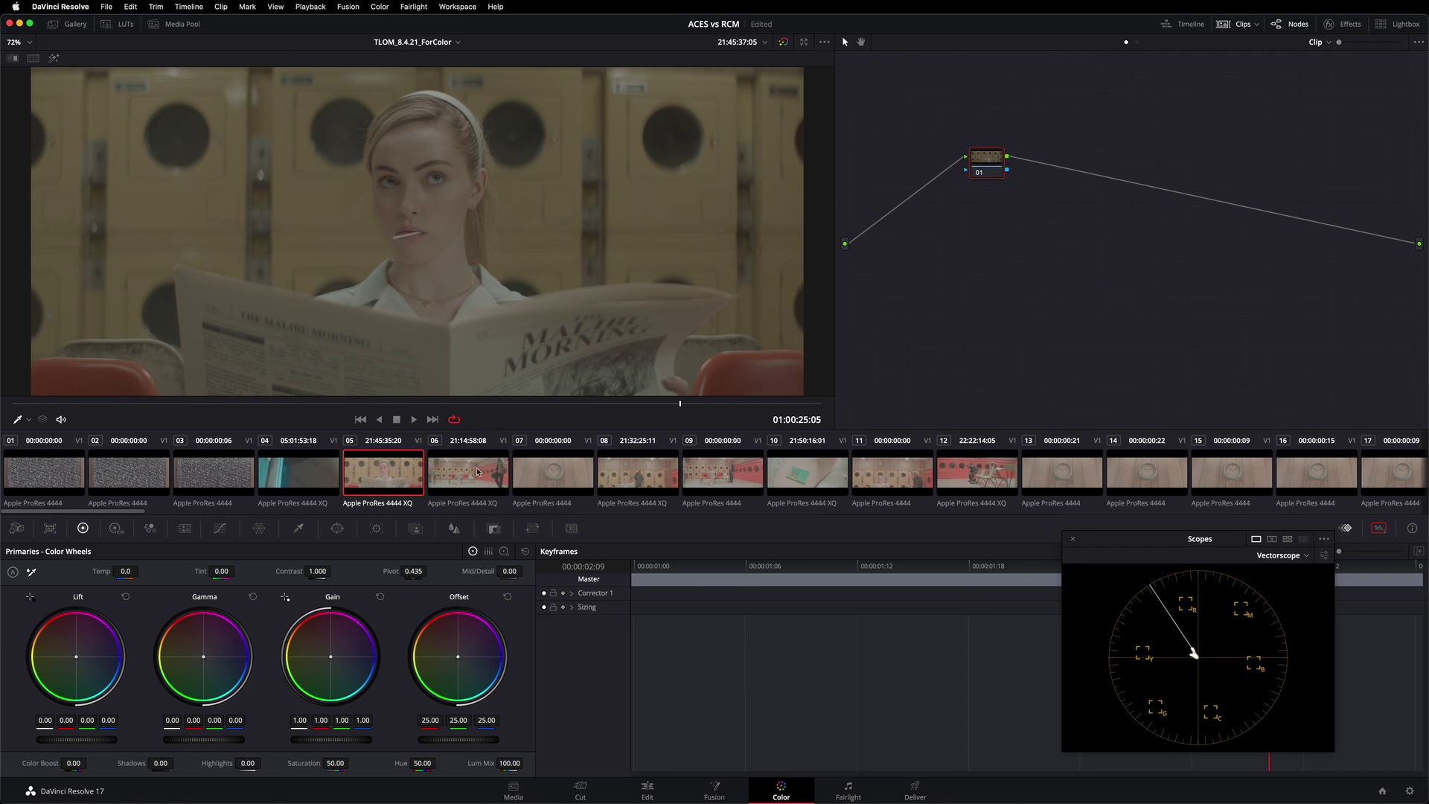
Step: Review clips 06, 08 and 09 in the viewer, then return to clip 05
key(Down)
key(Up)
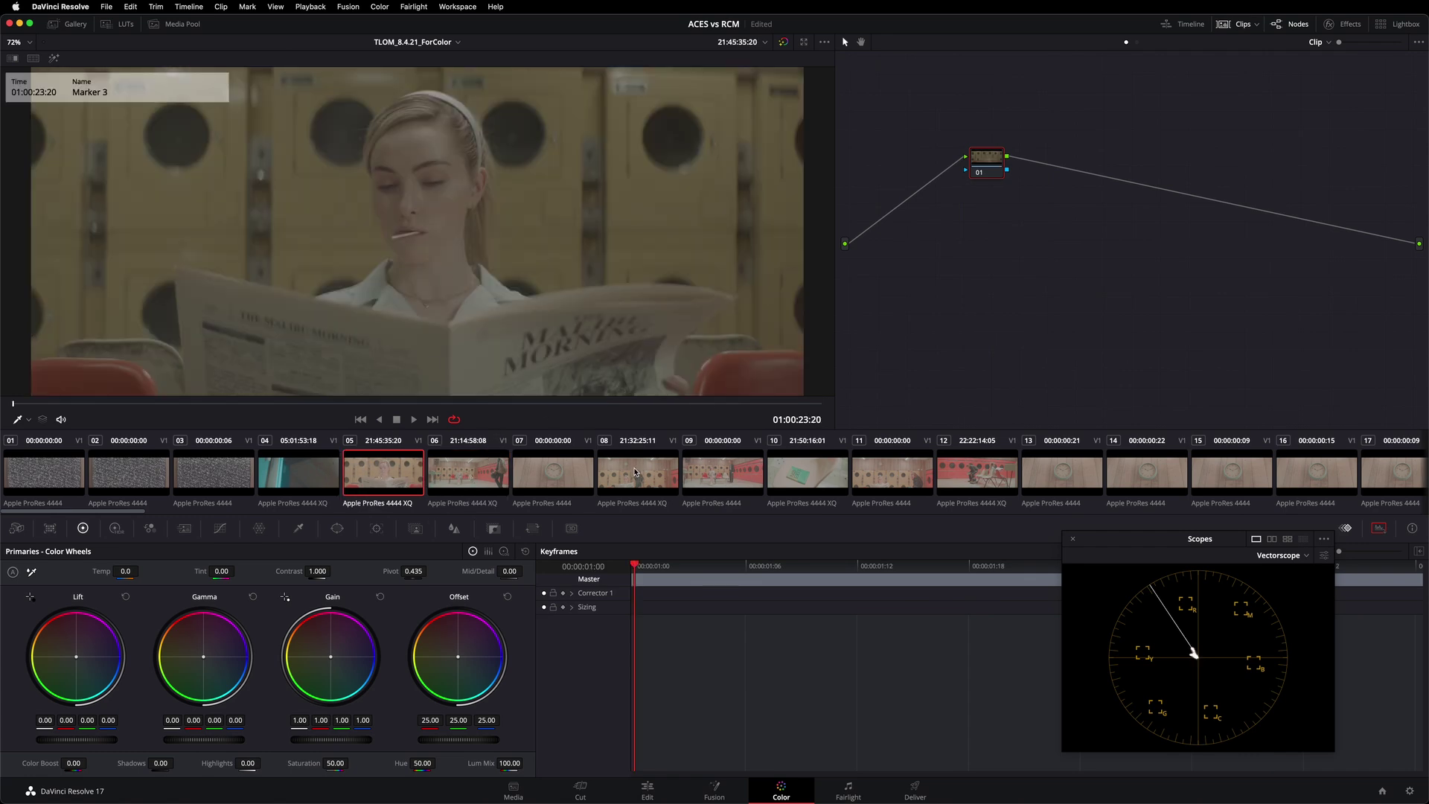
click(637, 471)
click(733, 471)
key(shift+Up)
Step: Set the project's color science to ACEScct in Project Settings
click(105, 7)
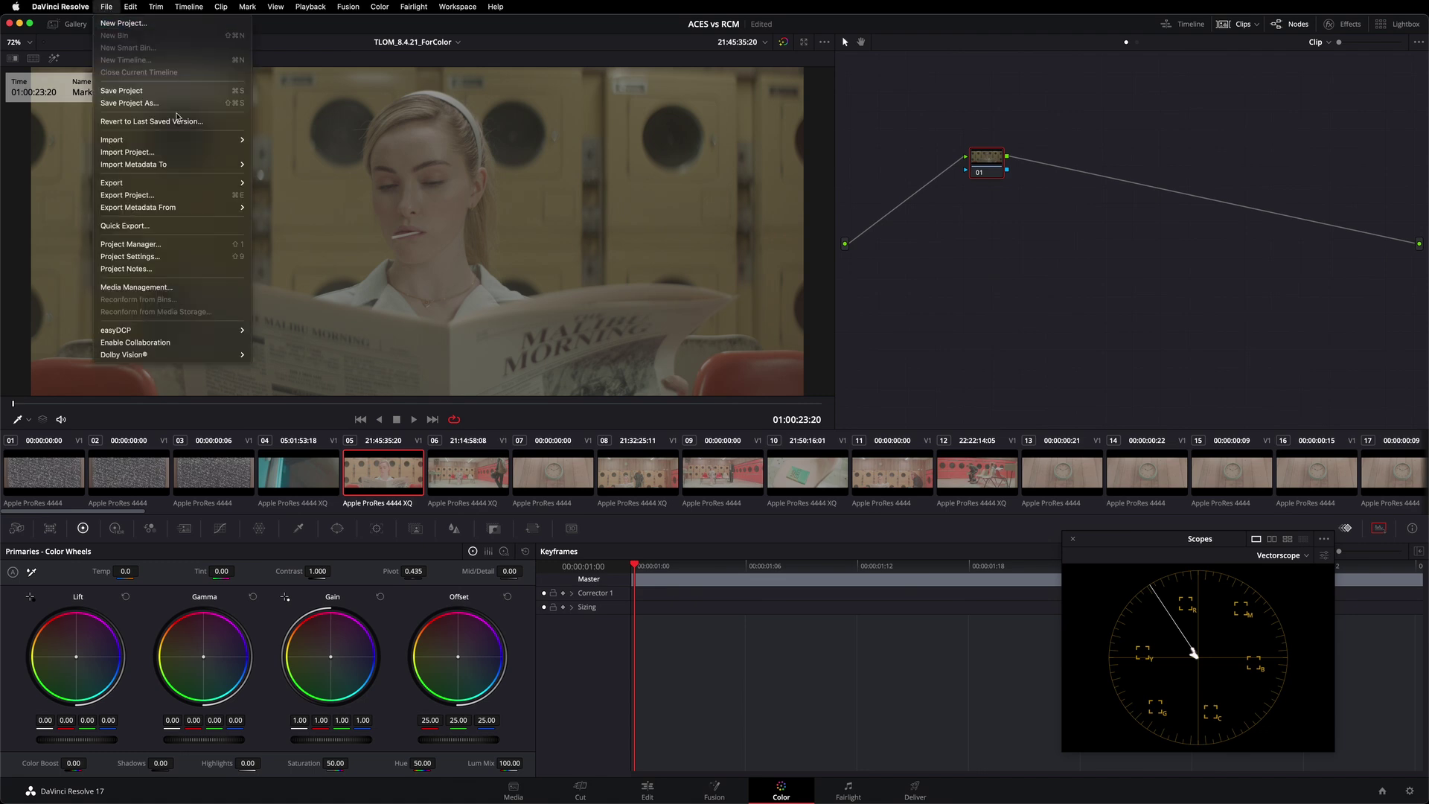
click(167, 258)
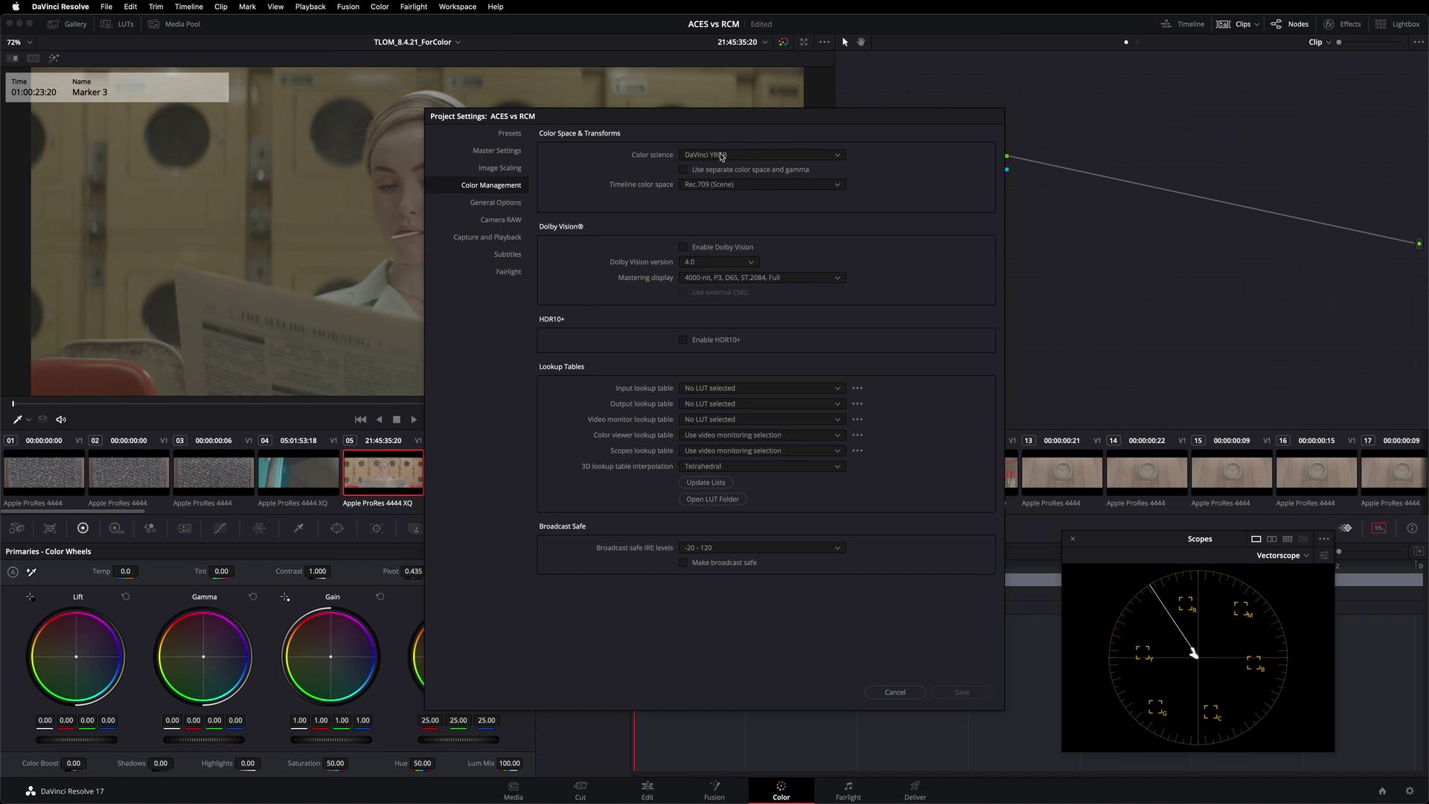
click(728, 155)
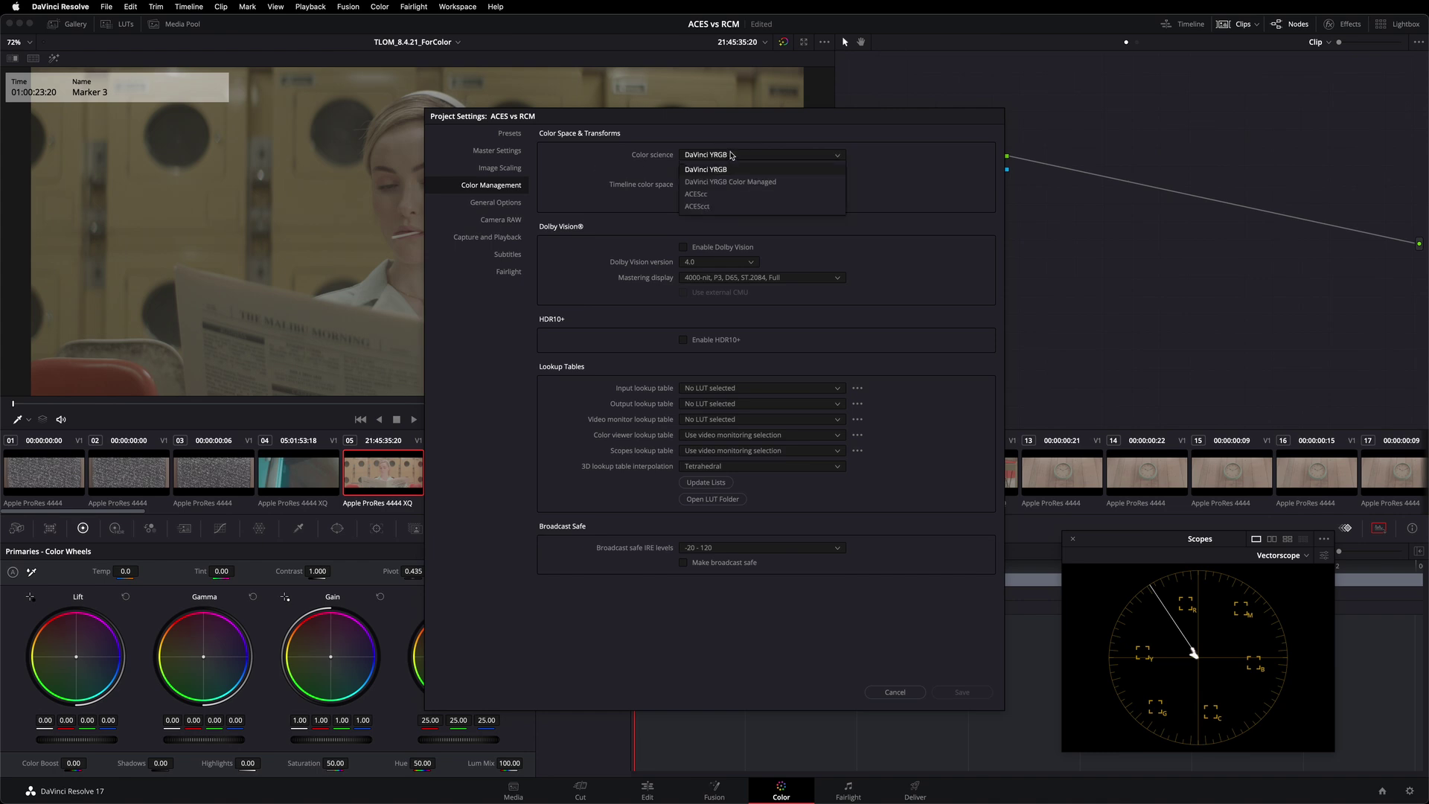
click(717, 207)
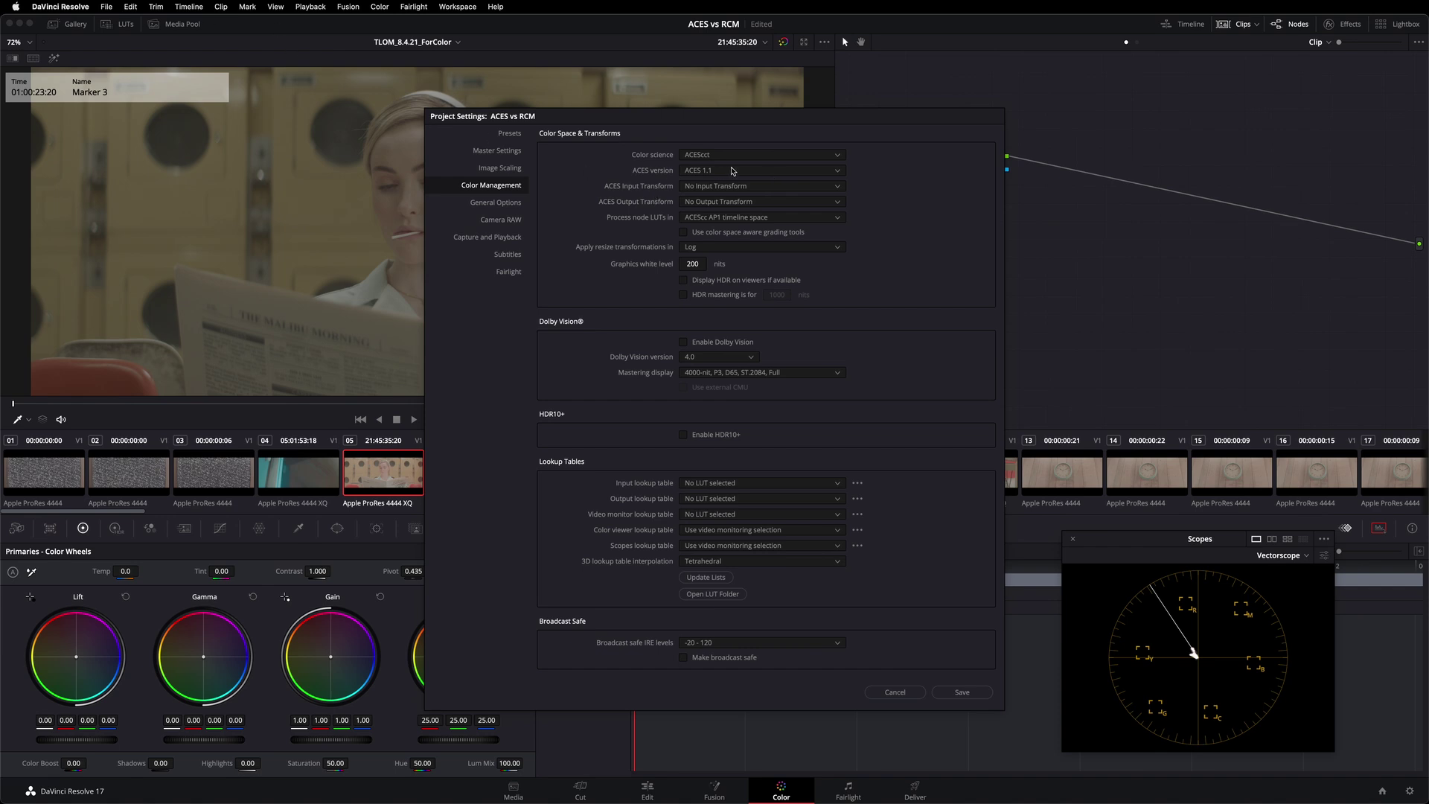
Step: Set the ACES input transform to Alexa and the output transform to Rec.709
click(714, 187)
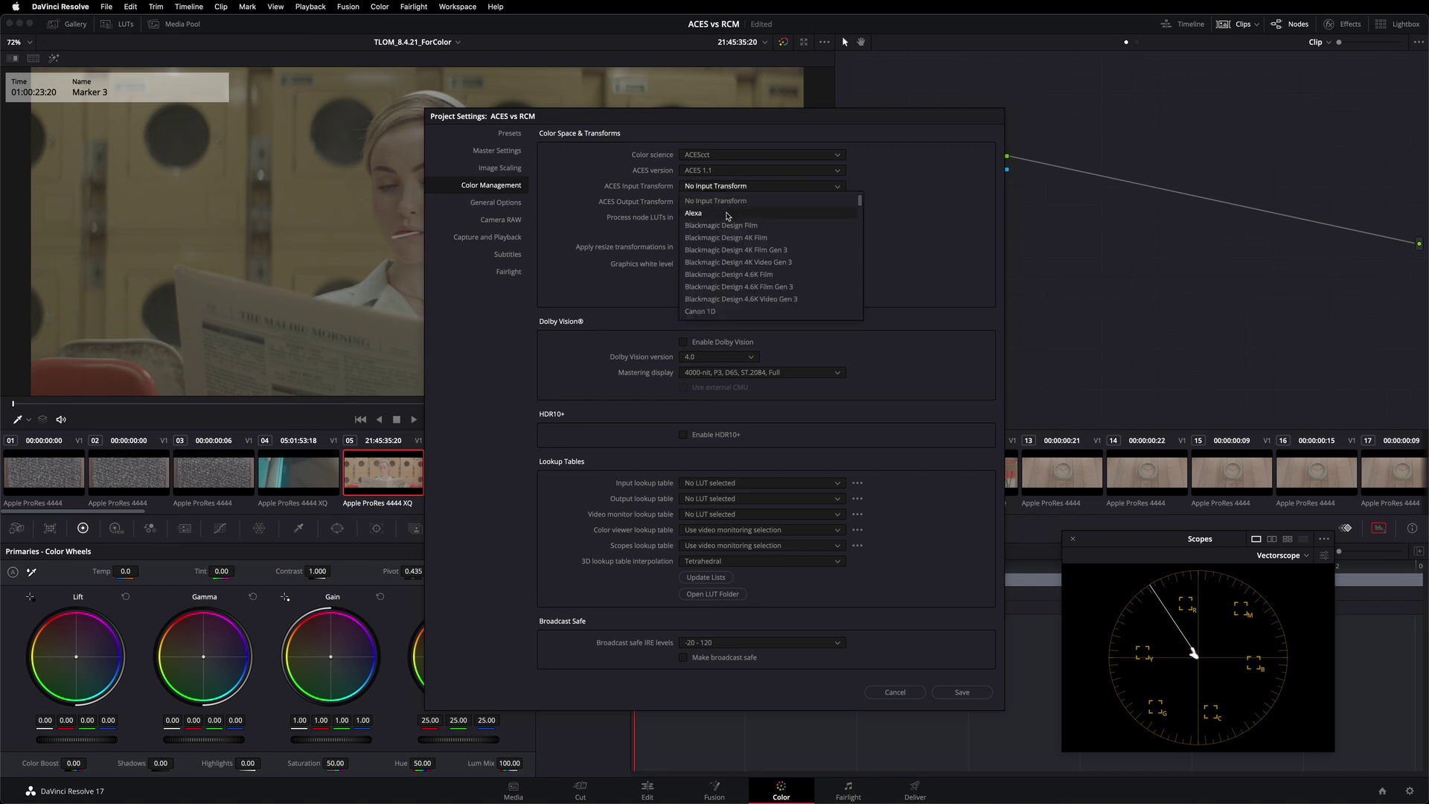
click(729, 215)
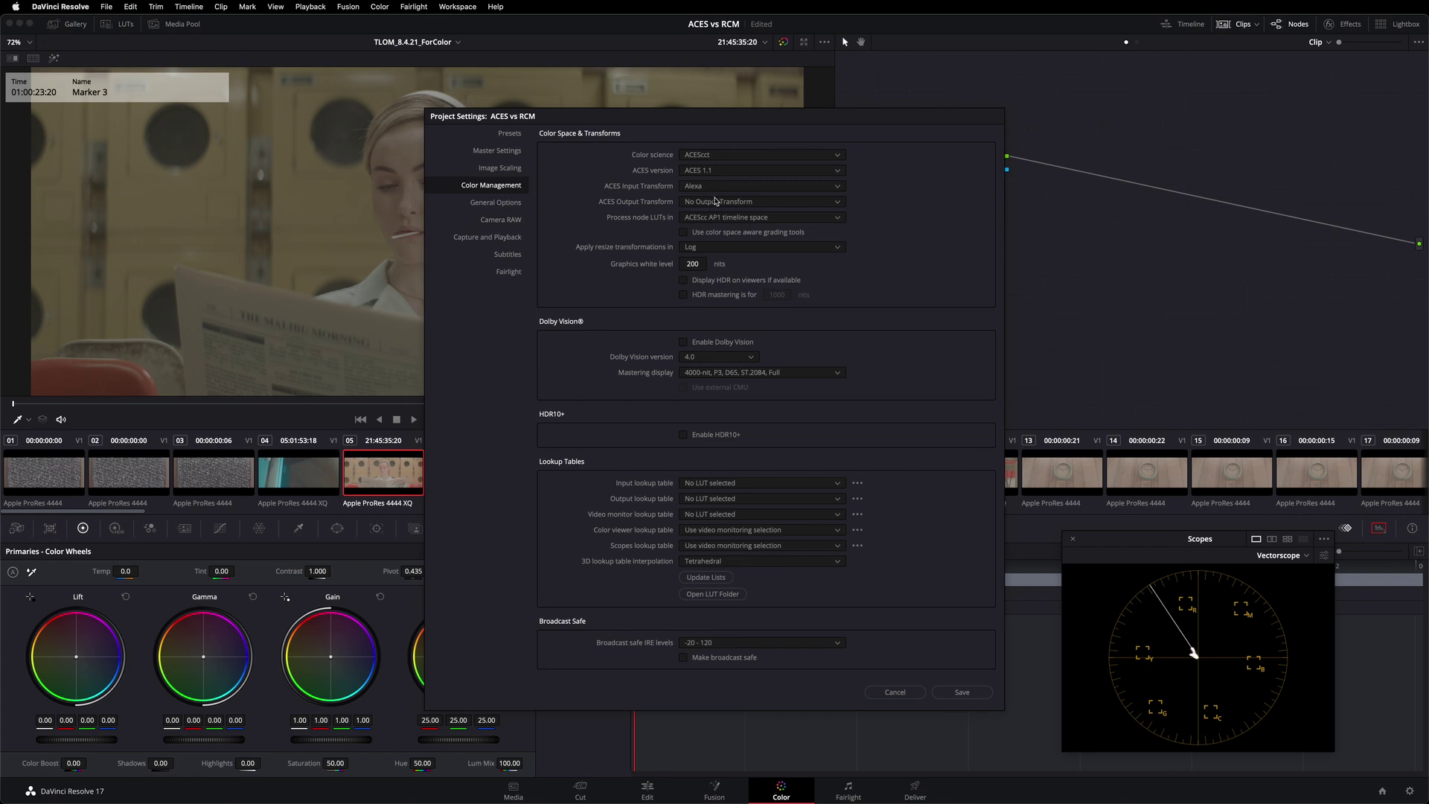
click(720, 201)
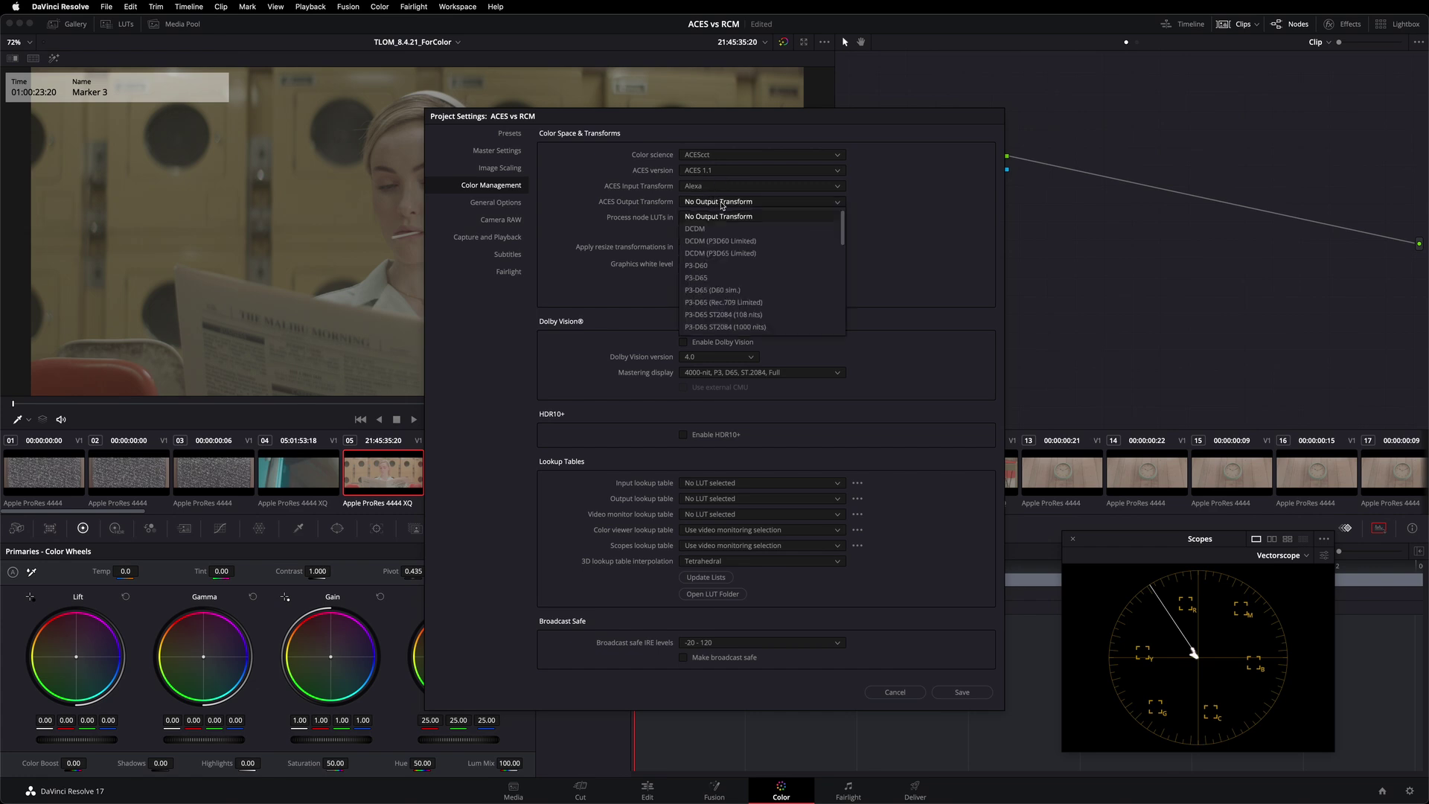
drag(843, 235, 845, 249)
scroll(844, 249, down, 3)
click(799, 259)
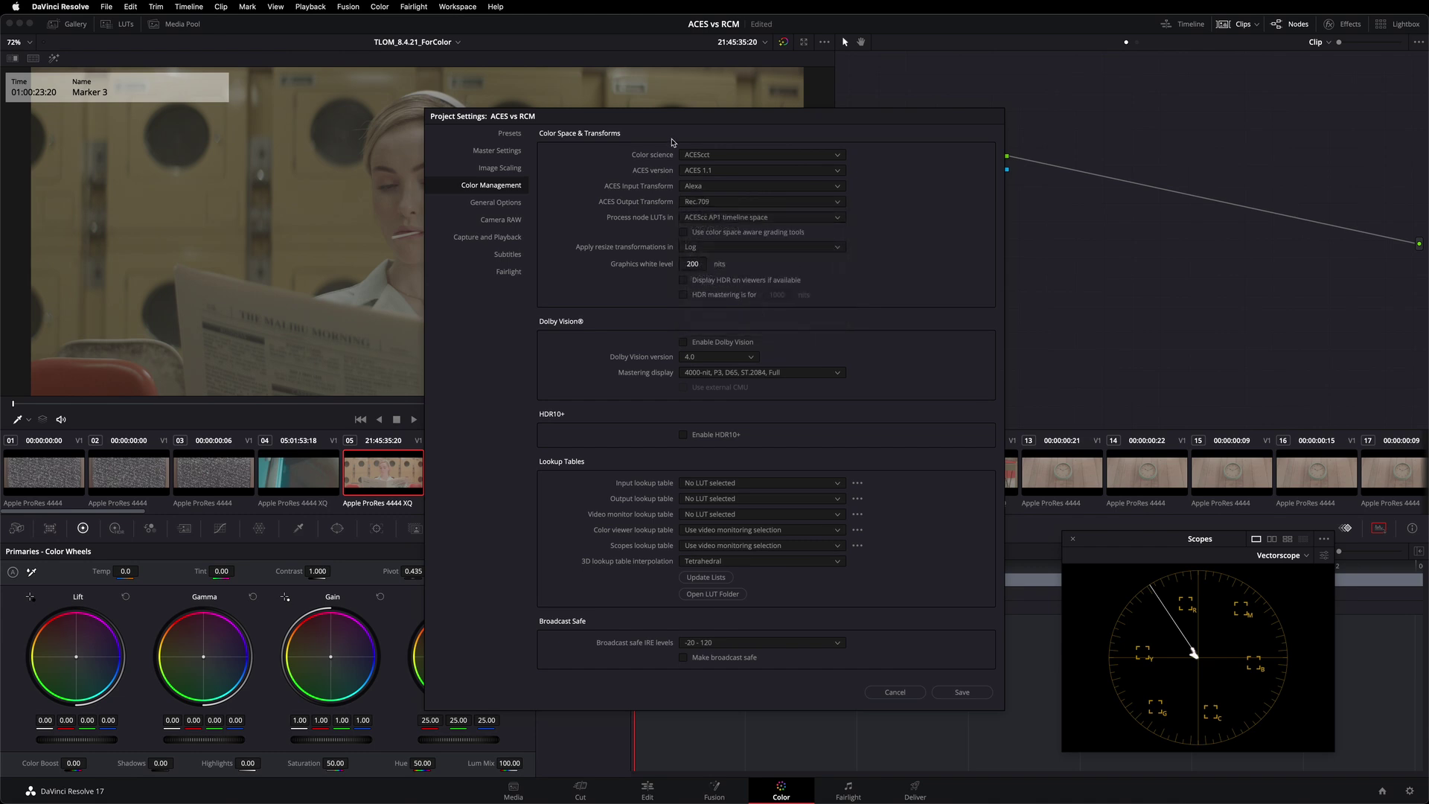
drag(618, 116, 948, 69)
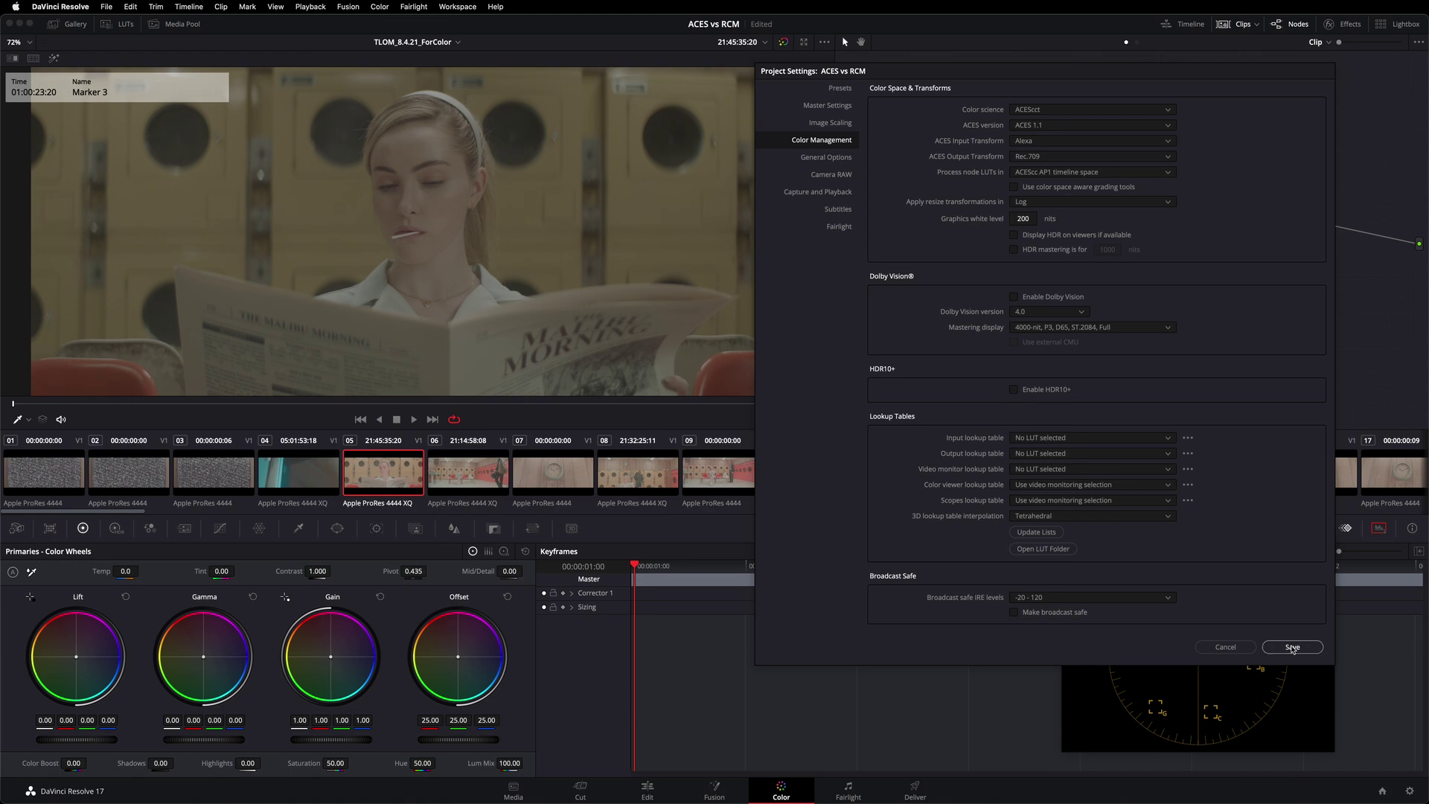
Step: Save the ACEScct settings, review clips 06 through 09, and return to clip 05
click(1292, 647)
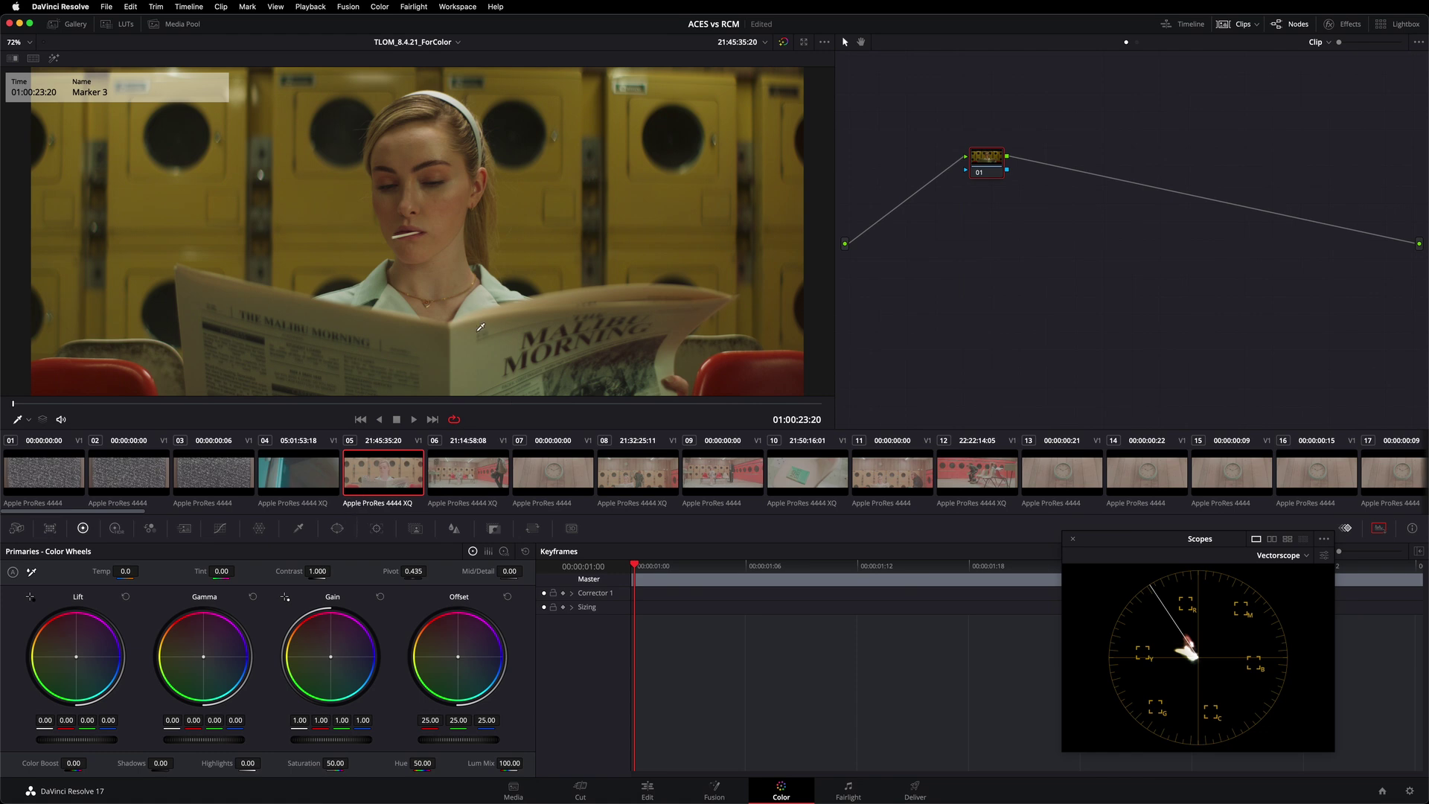
click(488, 467)
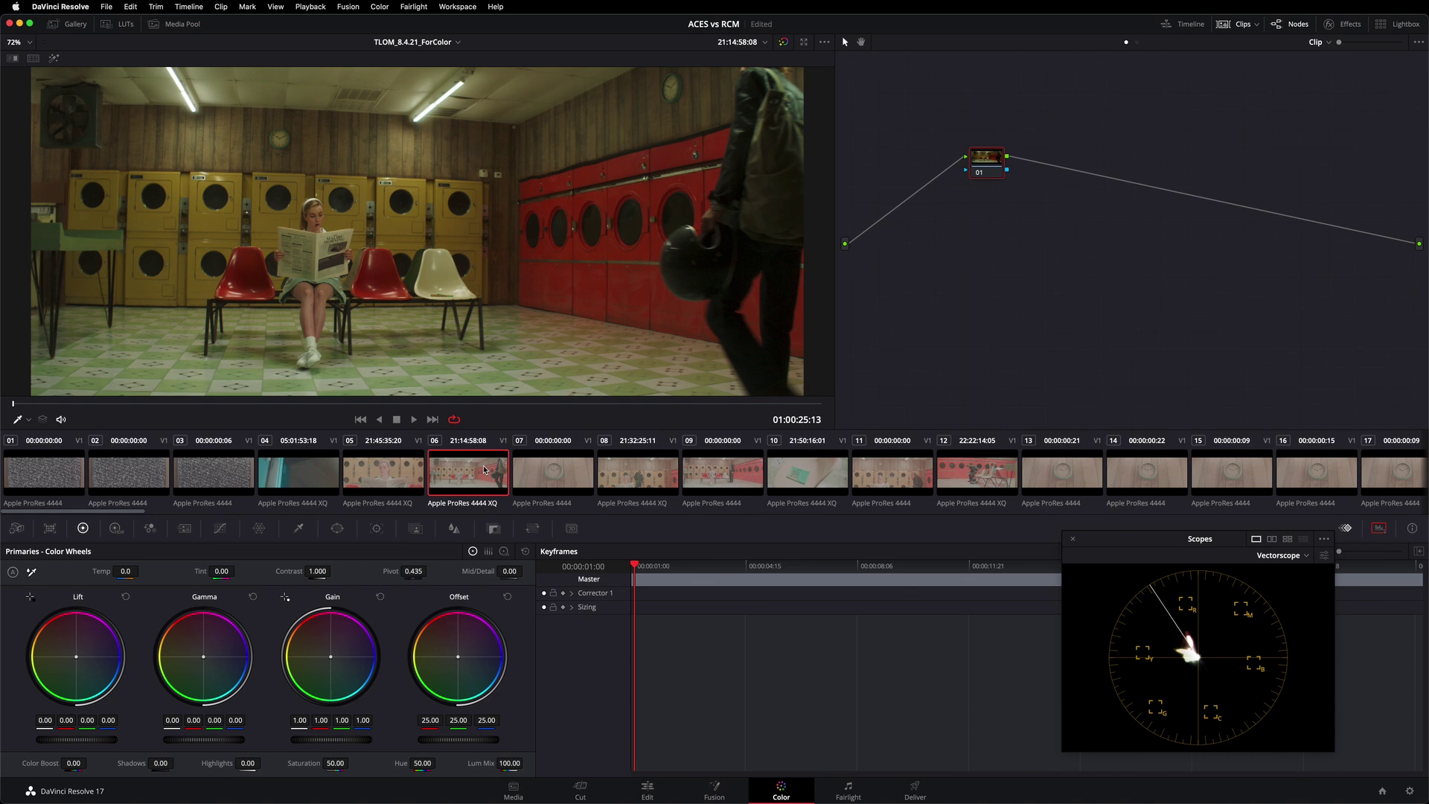
click(555, 468)
click(649, 471)
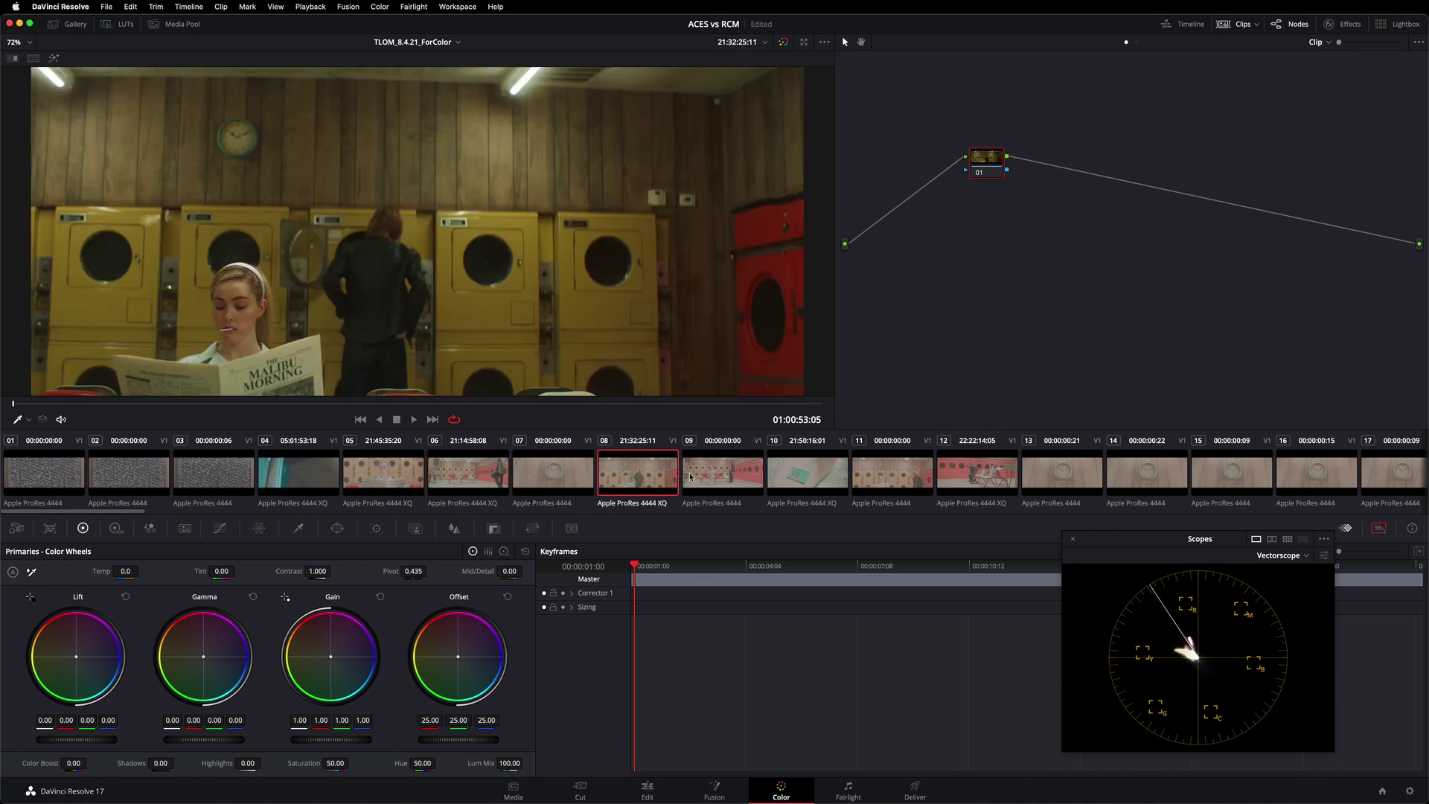
click(731, 478)
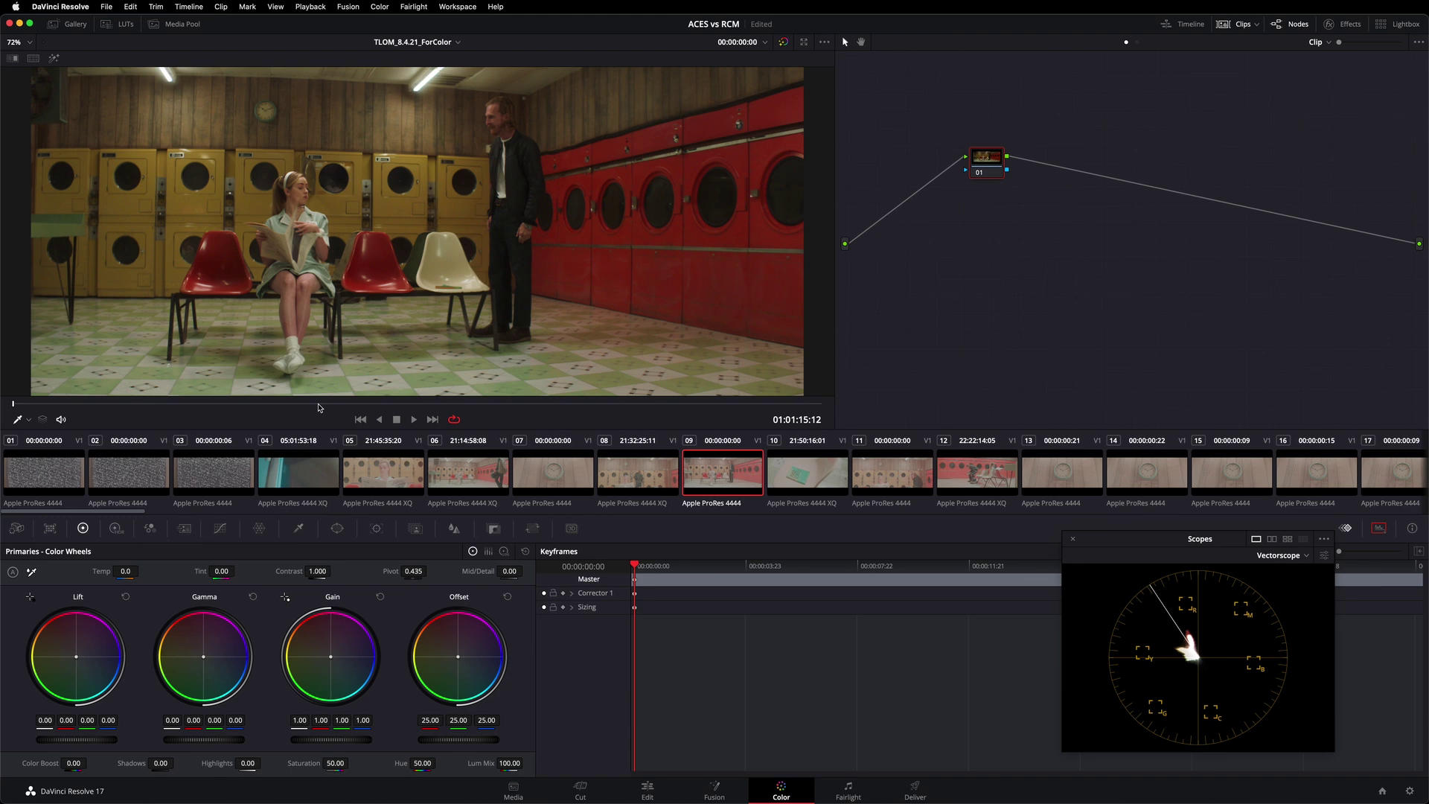
click(392, 464)
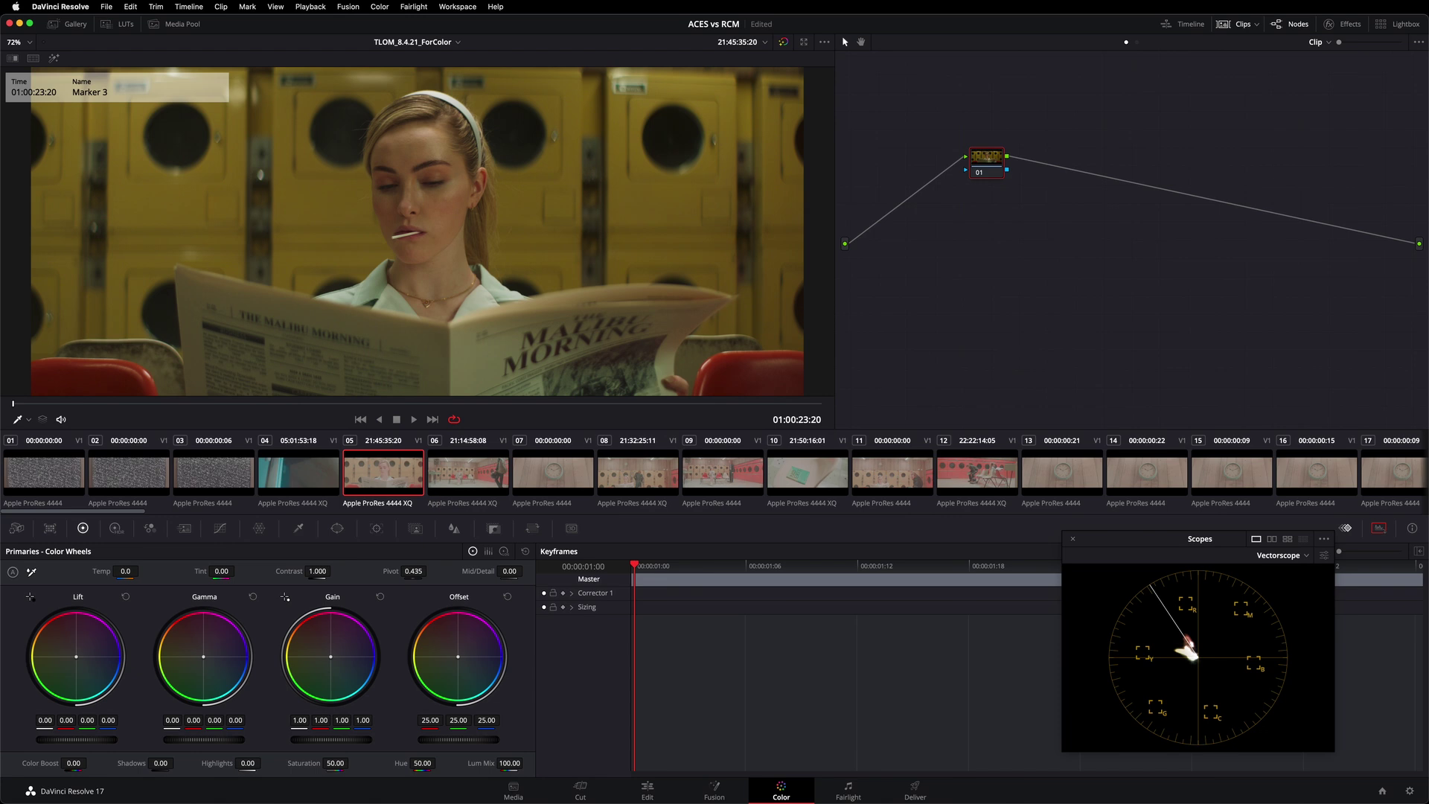
Step: Reopen Project Settings and change color science from ACEScct to DaVinci YRGB Color Managed
click(107, 7)
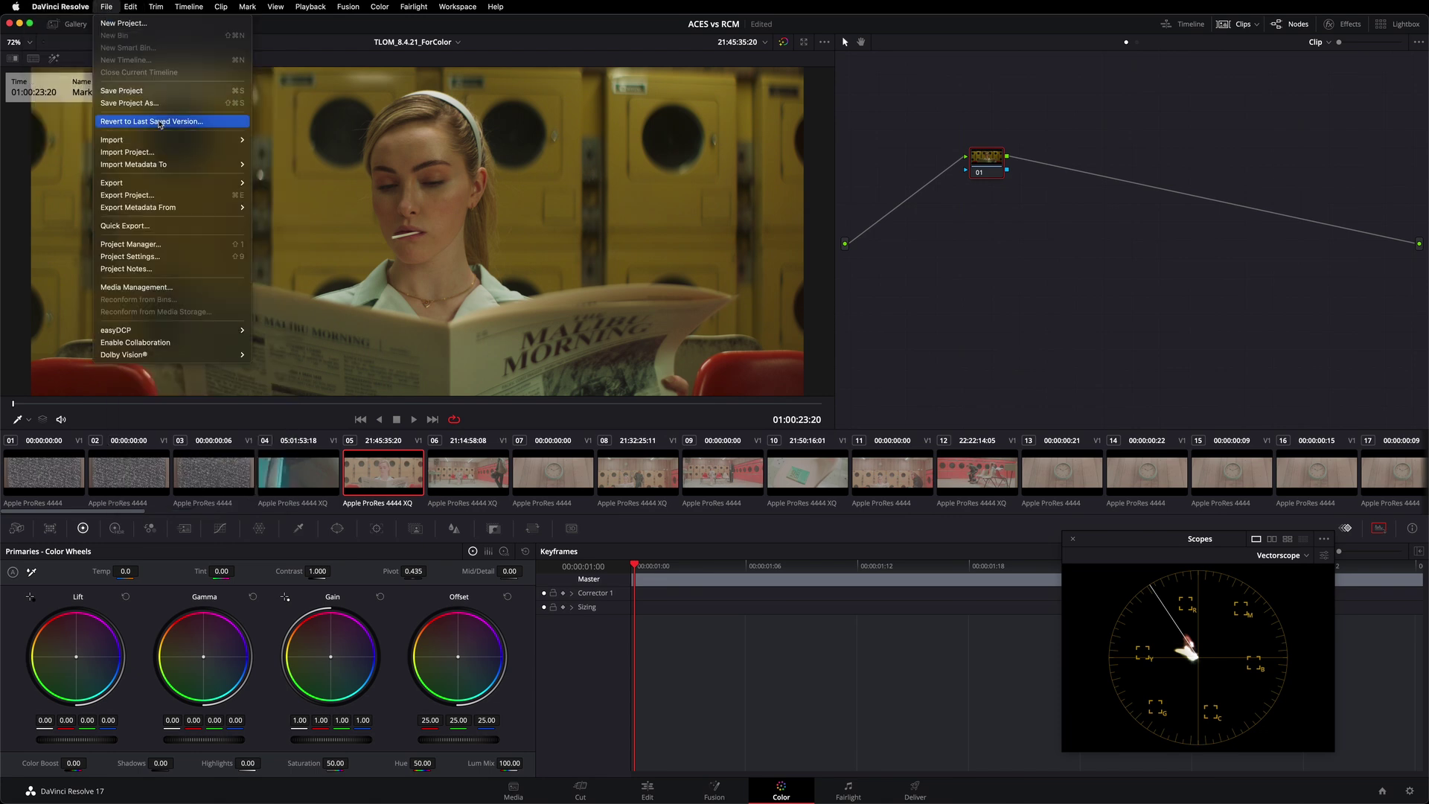
click(160, 260)
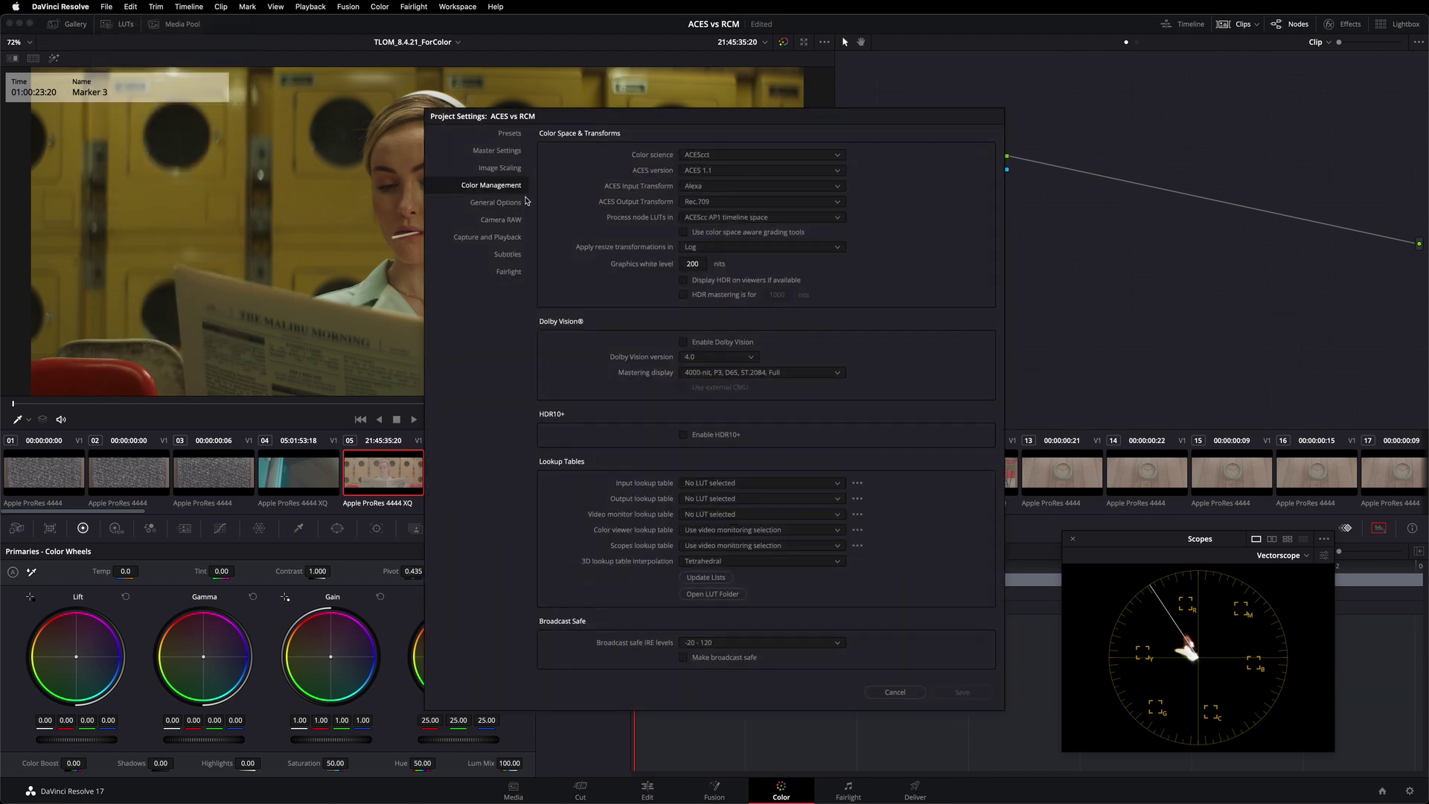
click(709, 155)
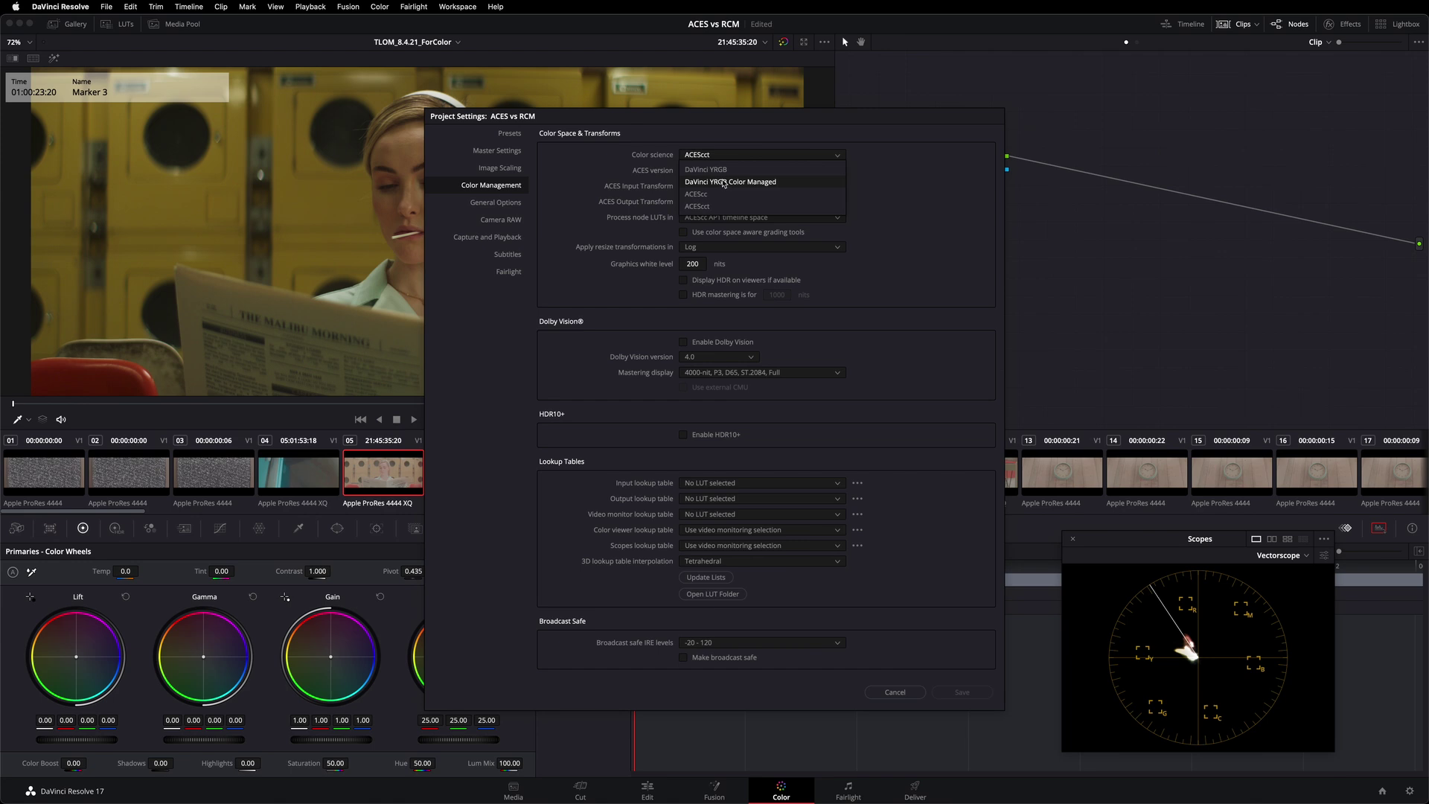
click(729, 182)
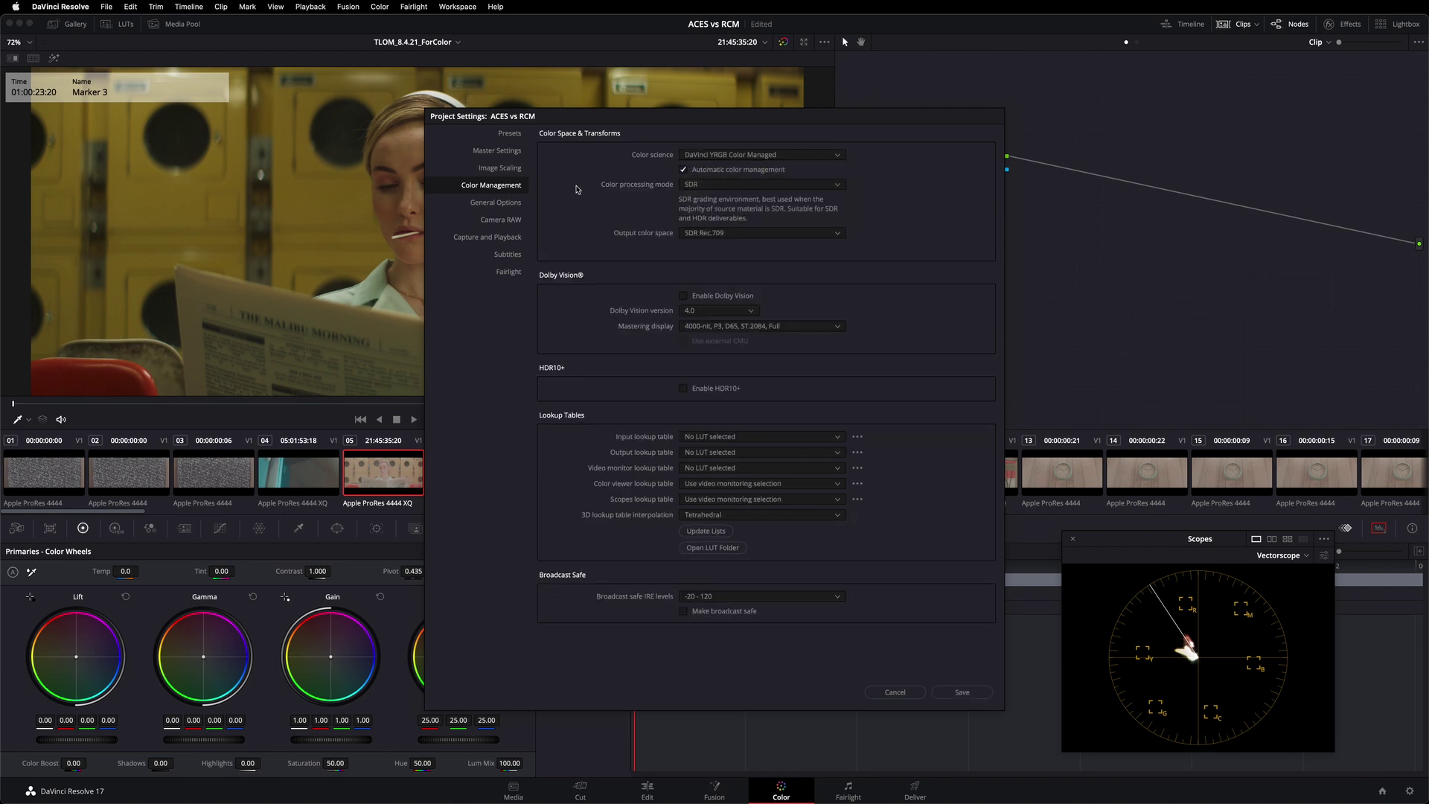
Step: Uncheck Automatic color management and choose Custom as the color processing mode
click(739, 166)
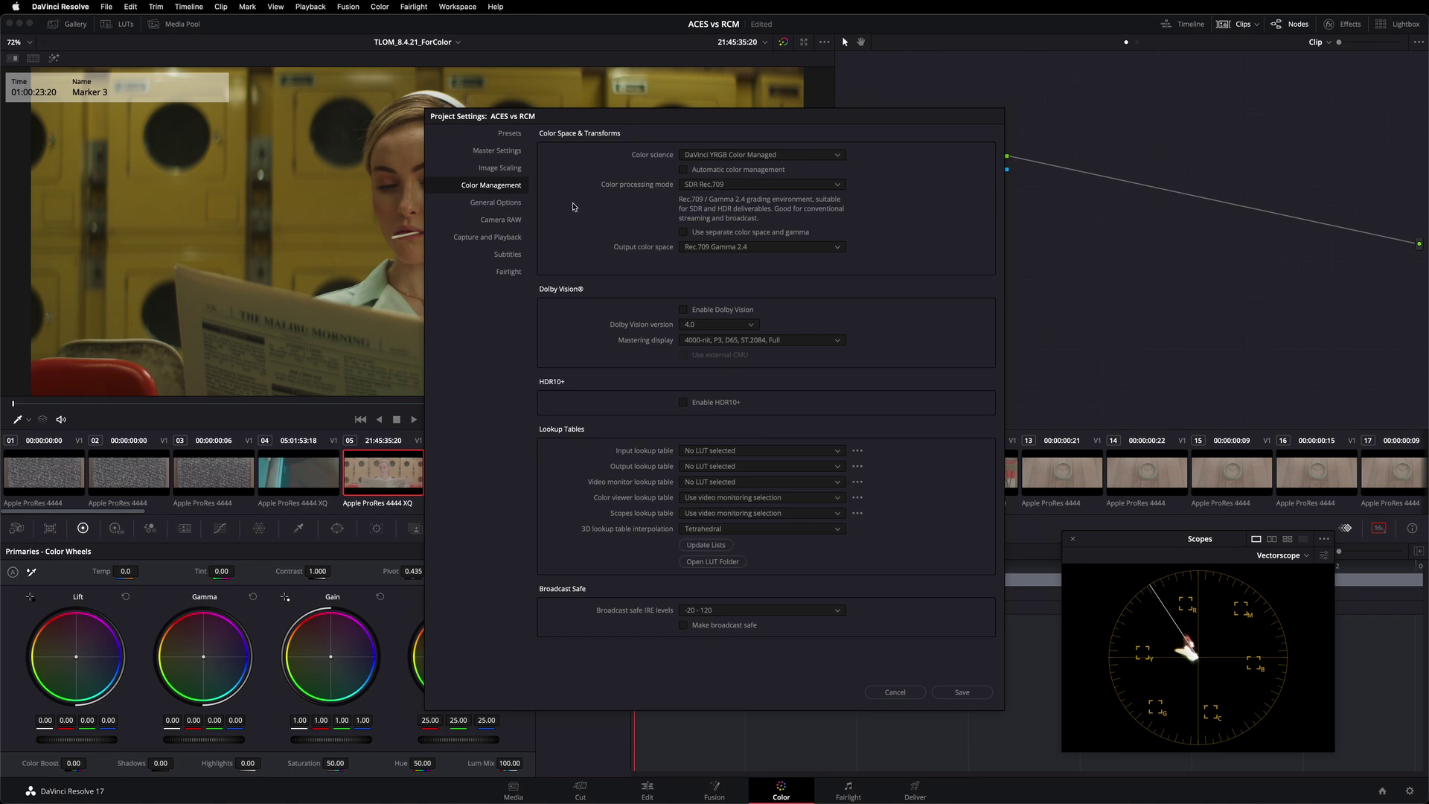
click(777, 185)
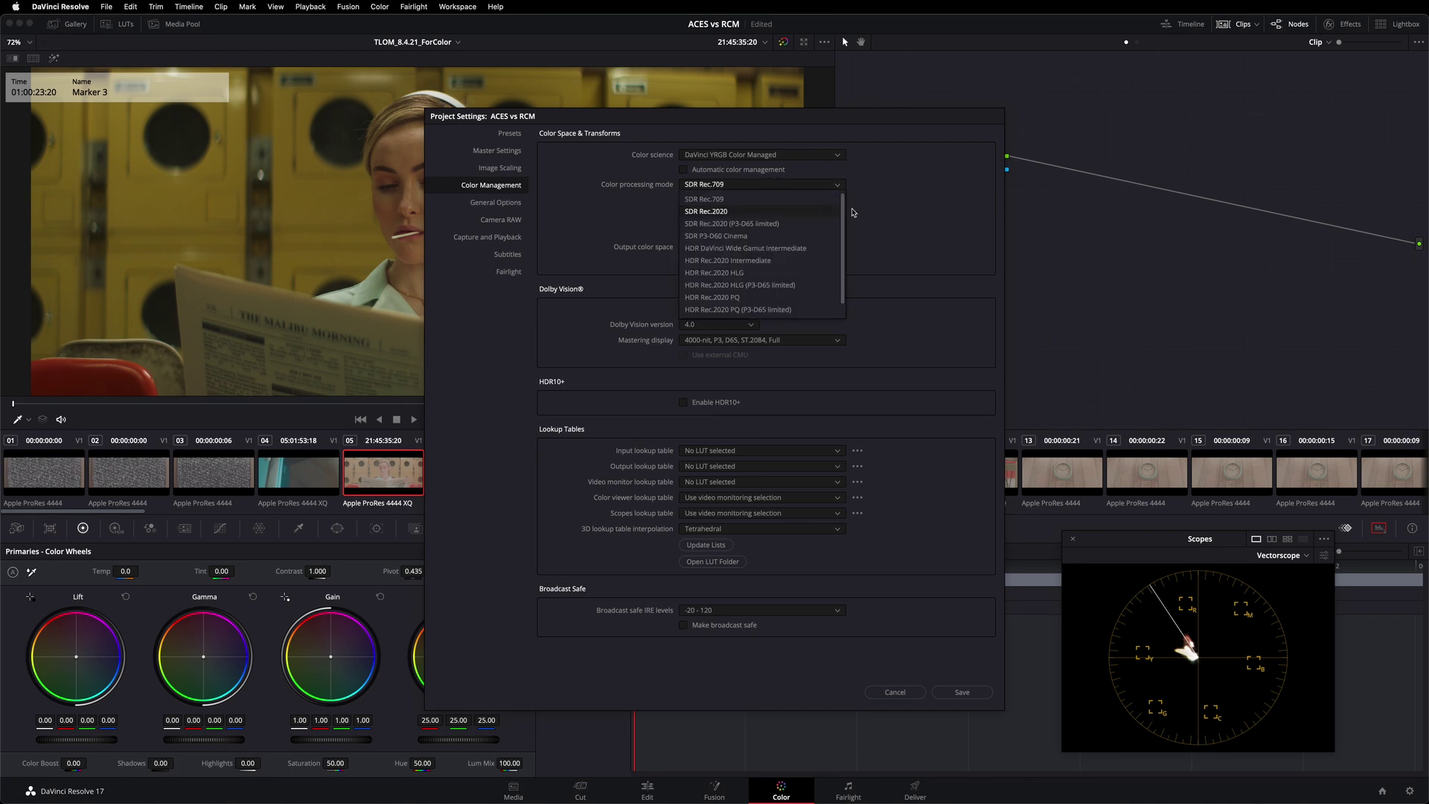
scroll(841, 218, down, 1)
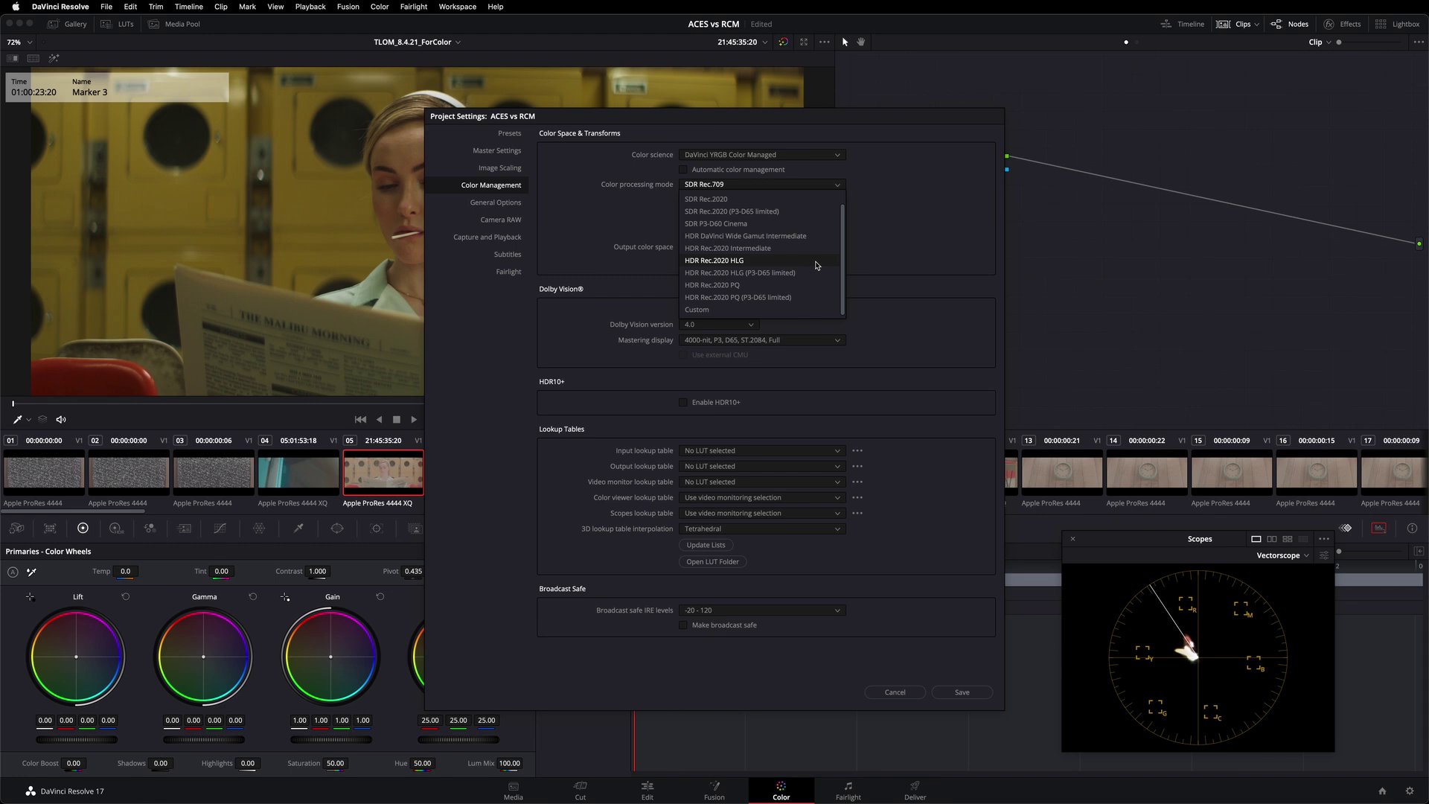
click(756, 310)
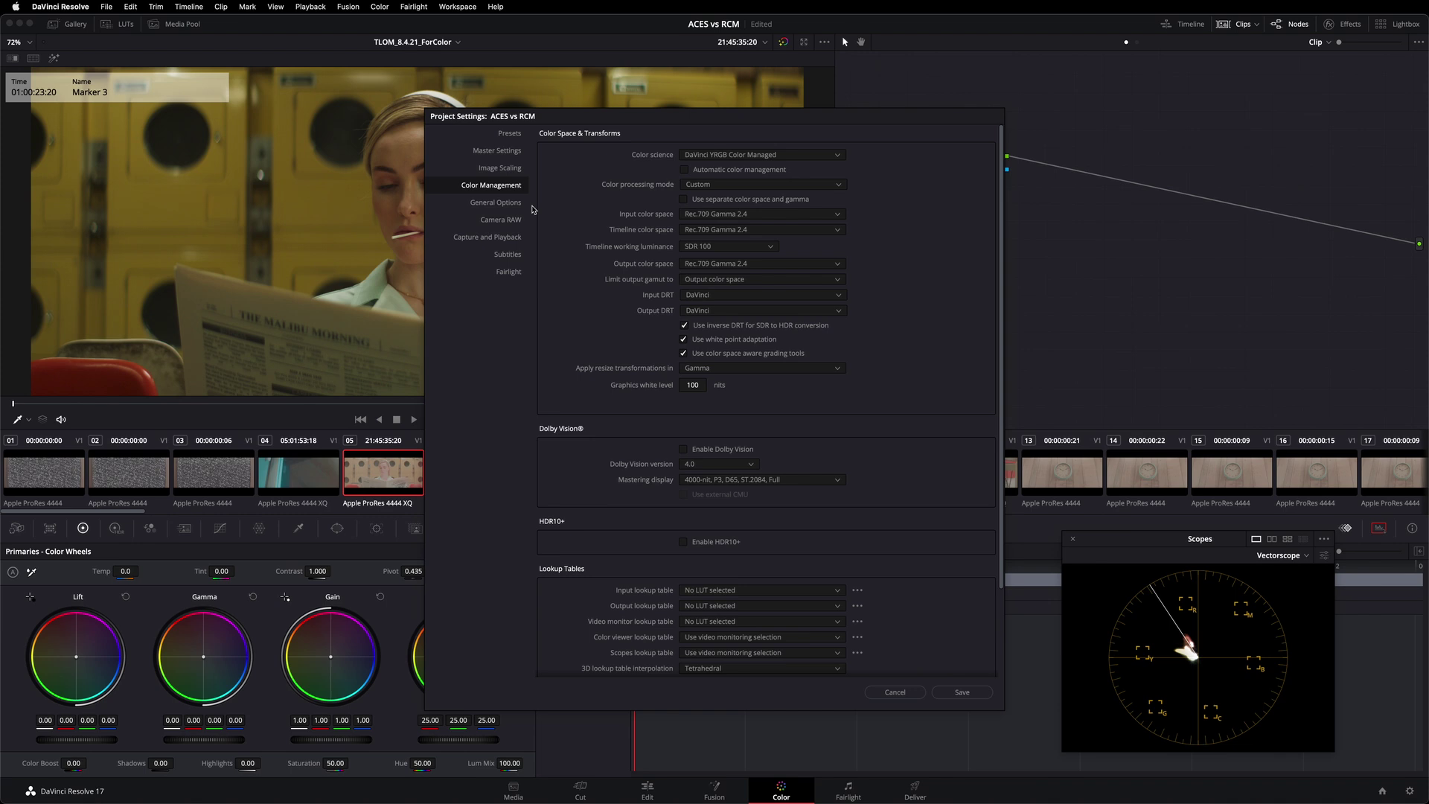
Step: Set the input color space to ARRI Log C, leaving the processing mode unchanged
click(804, 184)
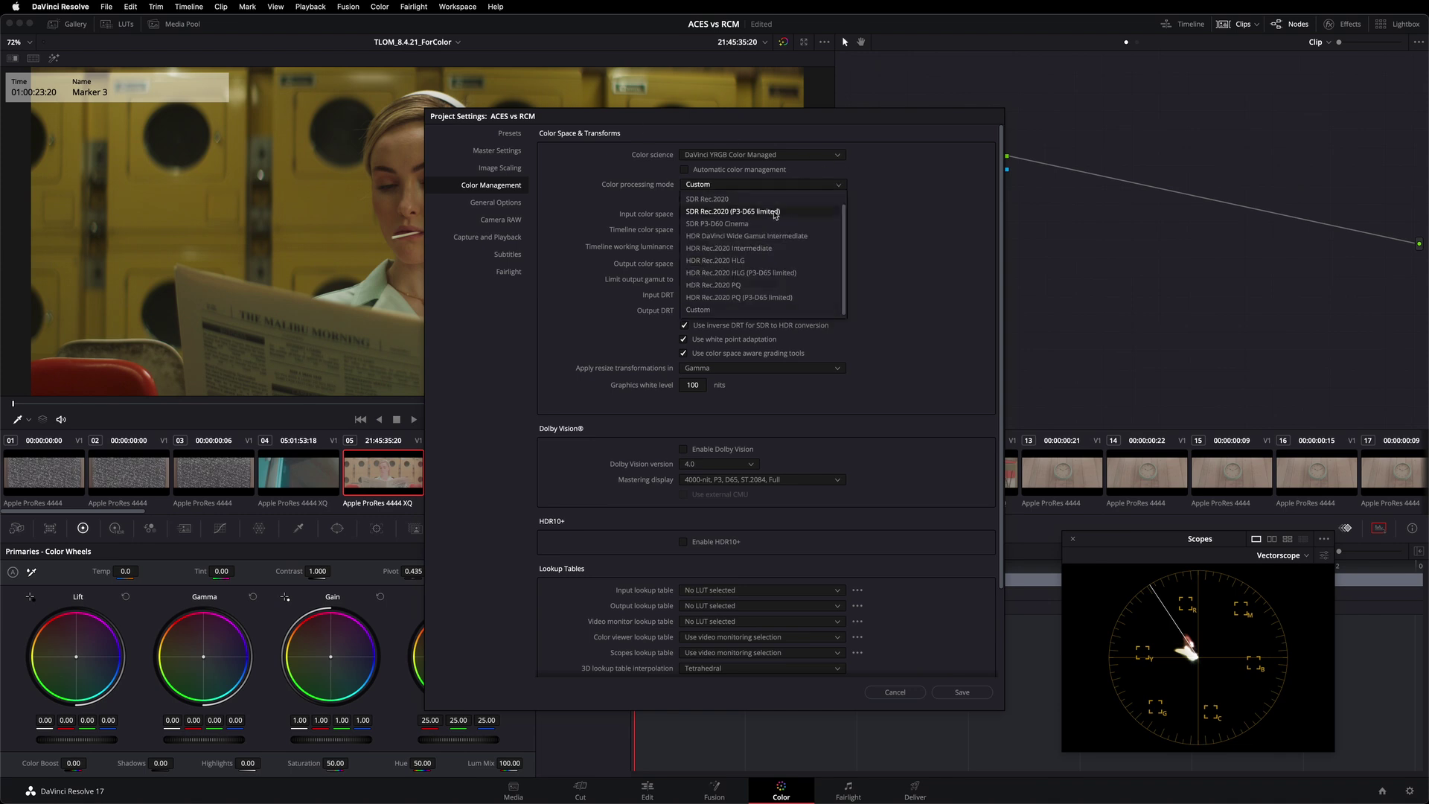
click(591, 196)
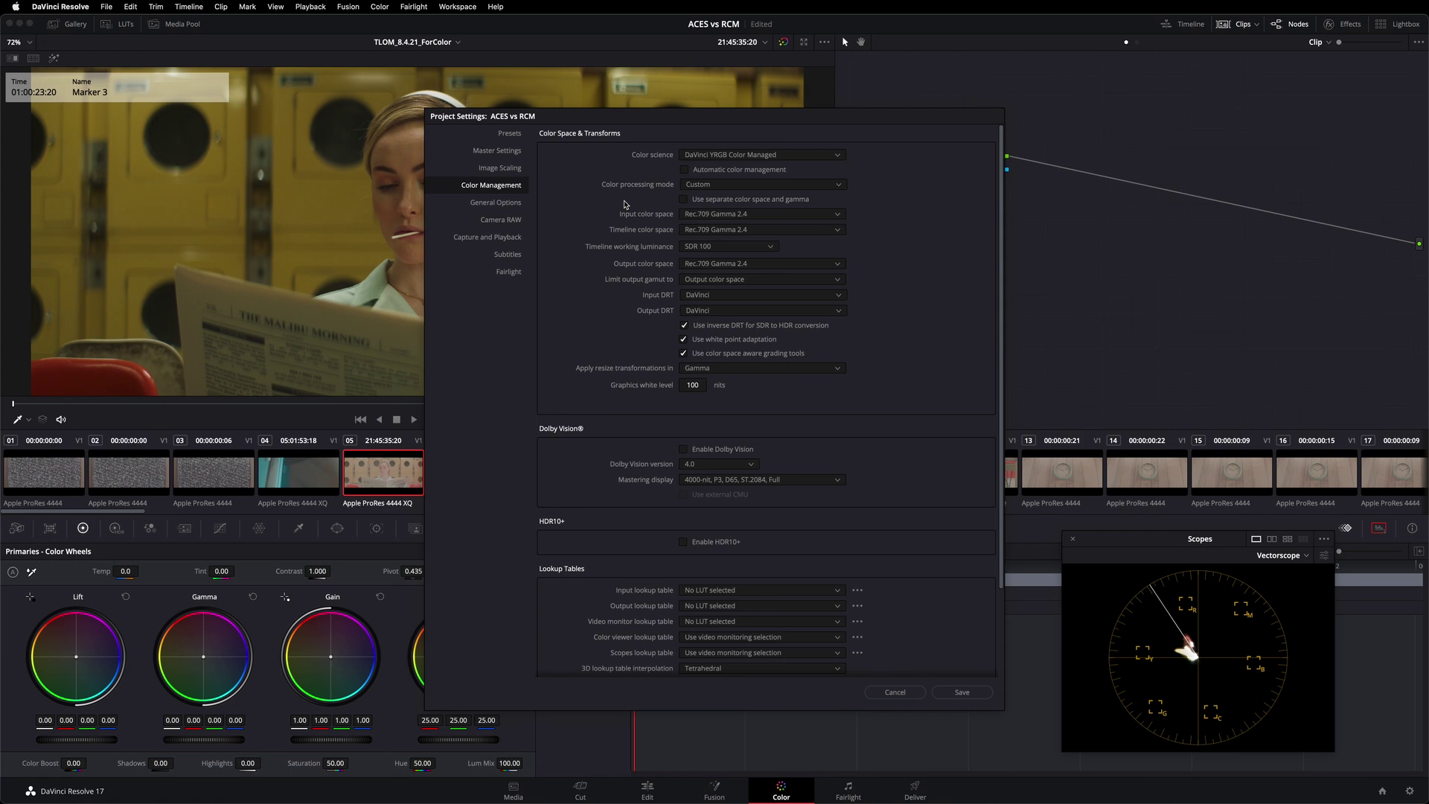
click(819, 213)
scroll(837, 236, up, 5)
scroll(837, 235, up, 2)
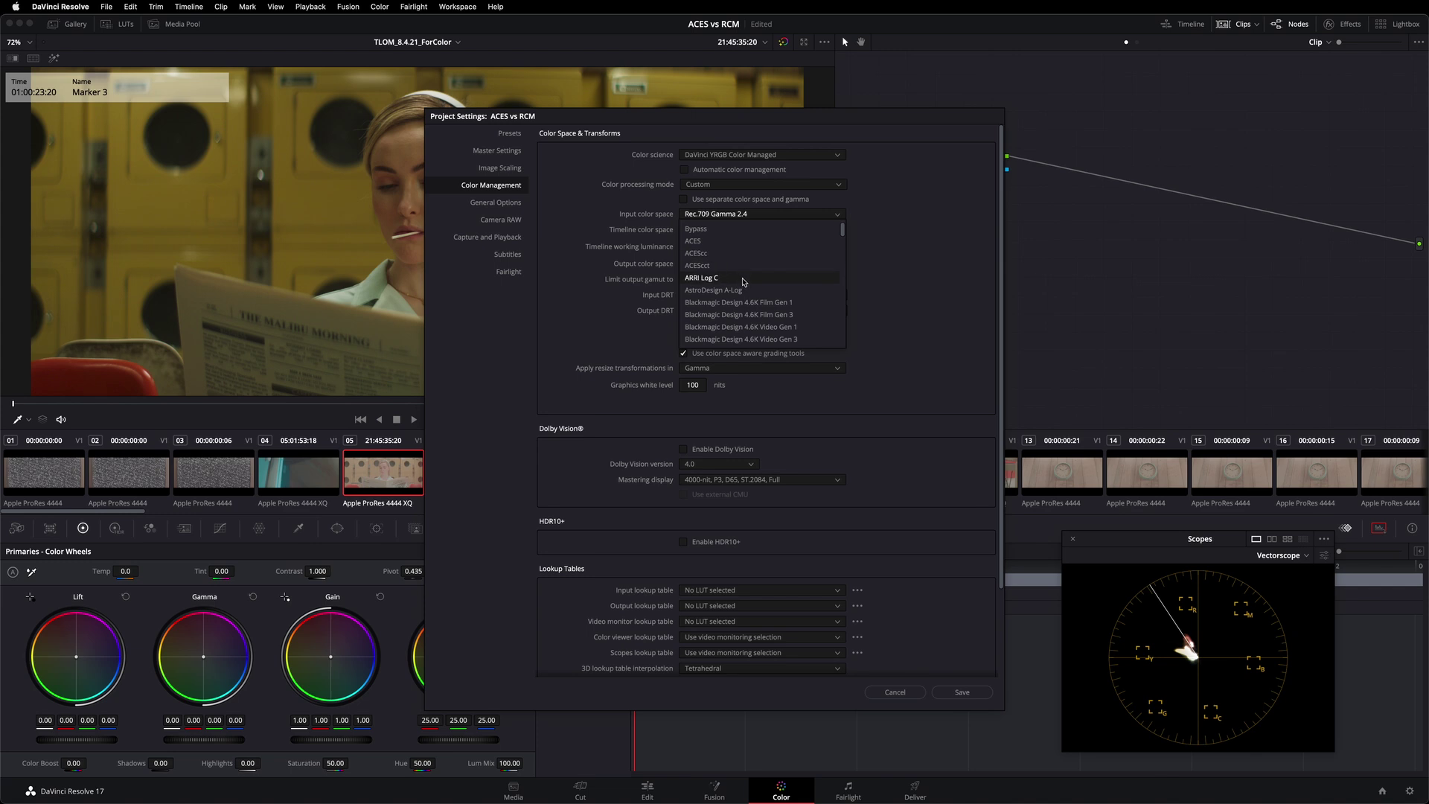
click(742, 280)
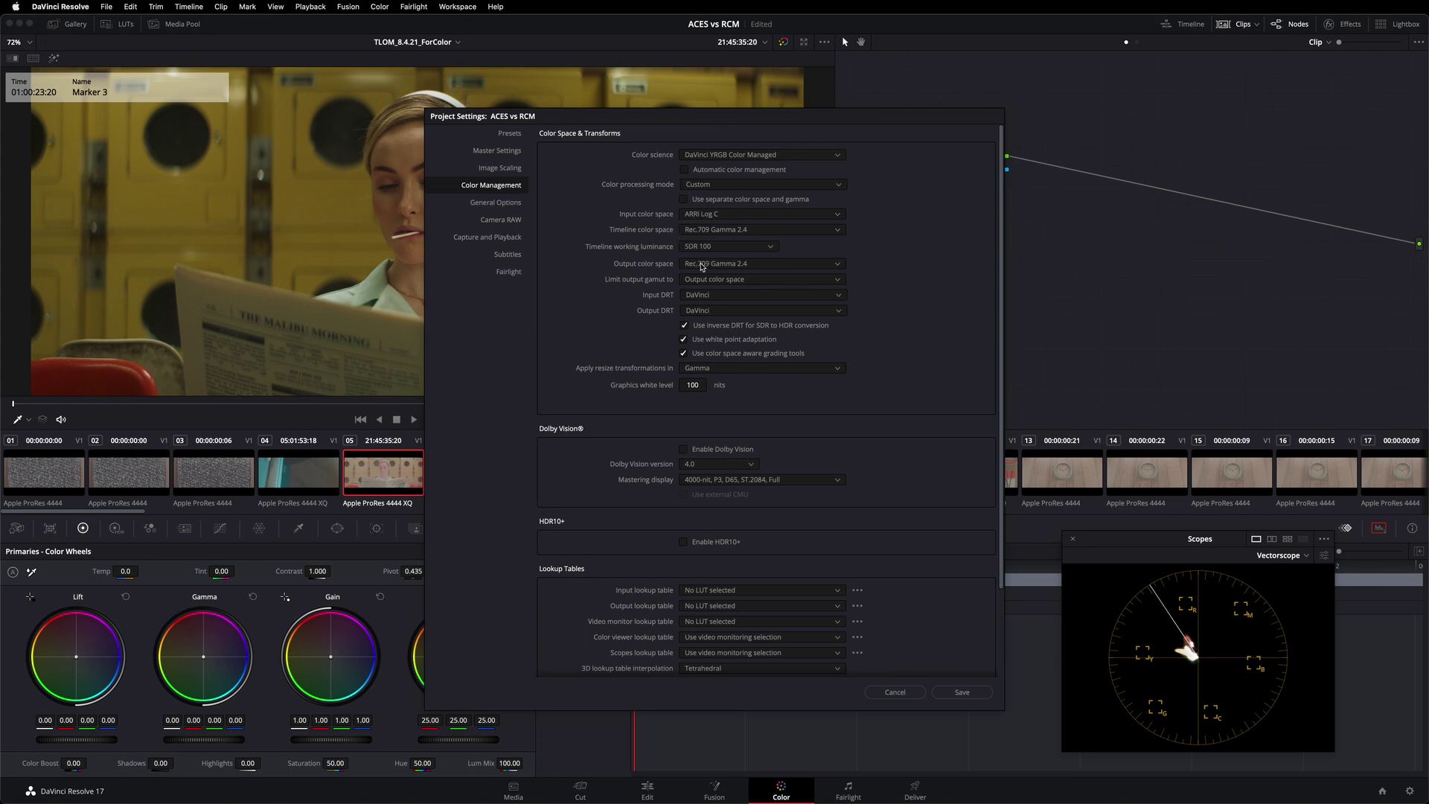
Step: Save the YRGB color management settings and view clip 06, the laundromat wide shot
drag(638, 124, 1029, 65)
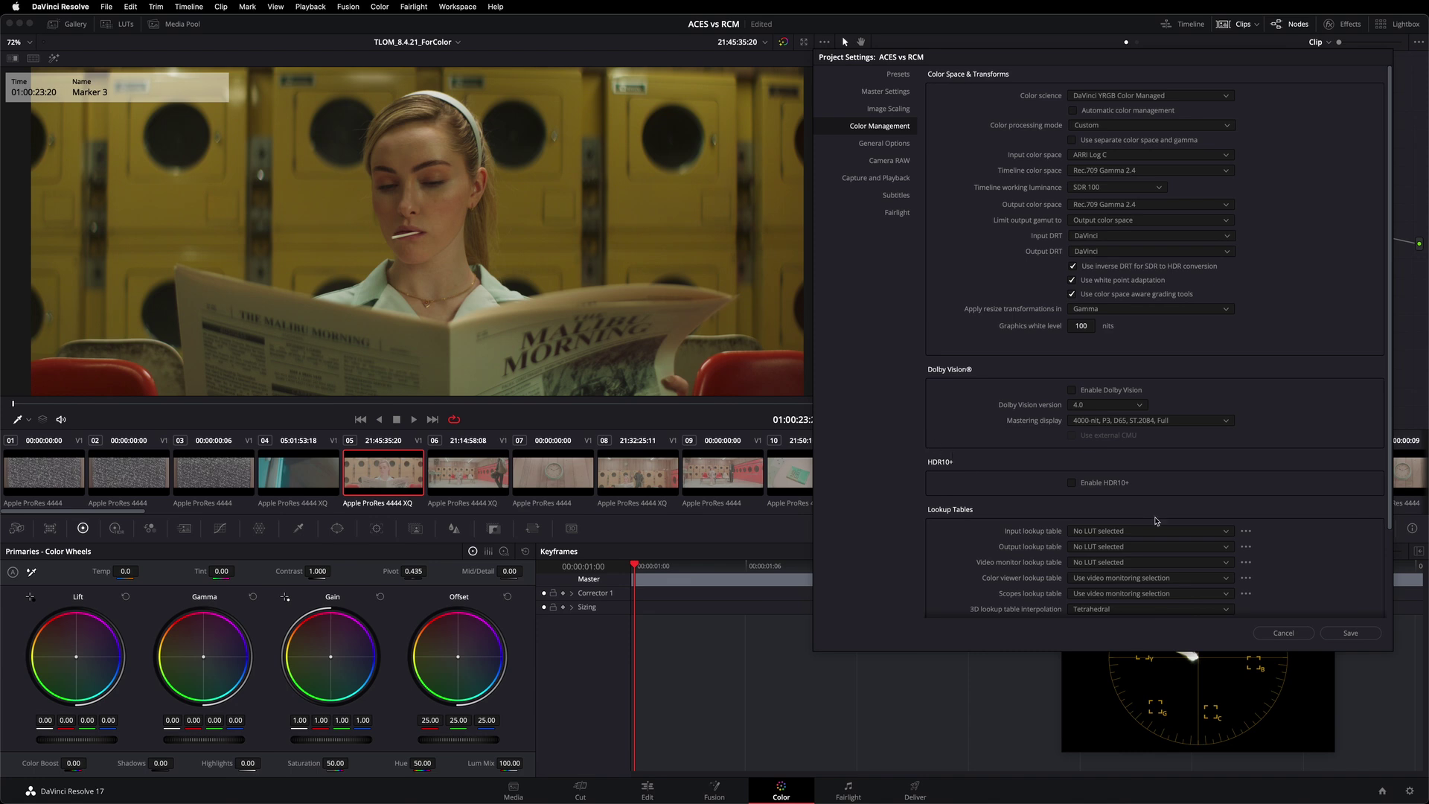
click(1350, 633)
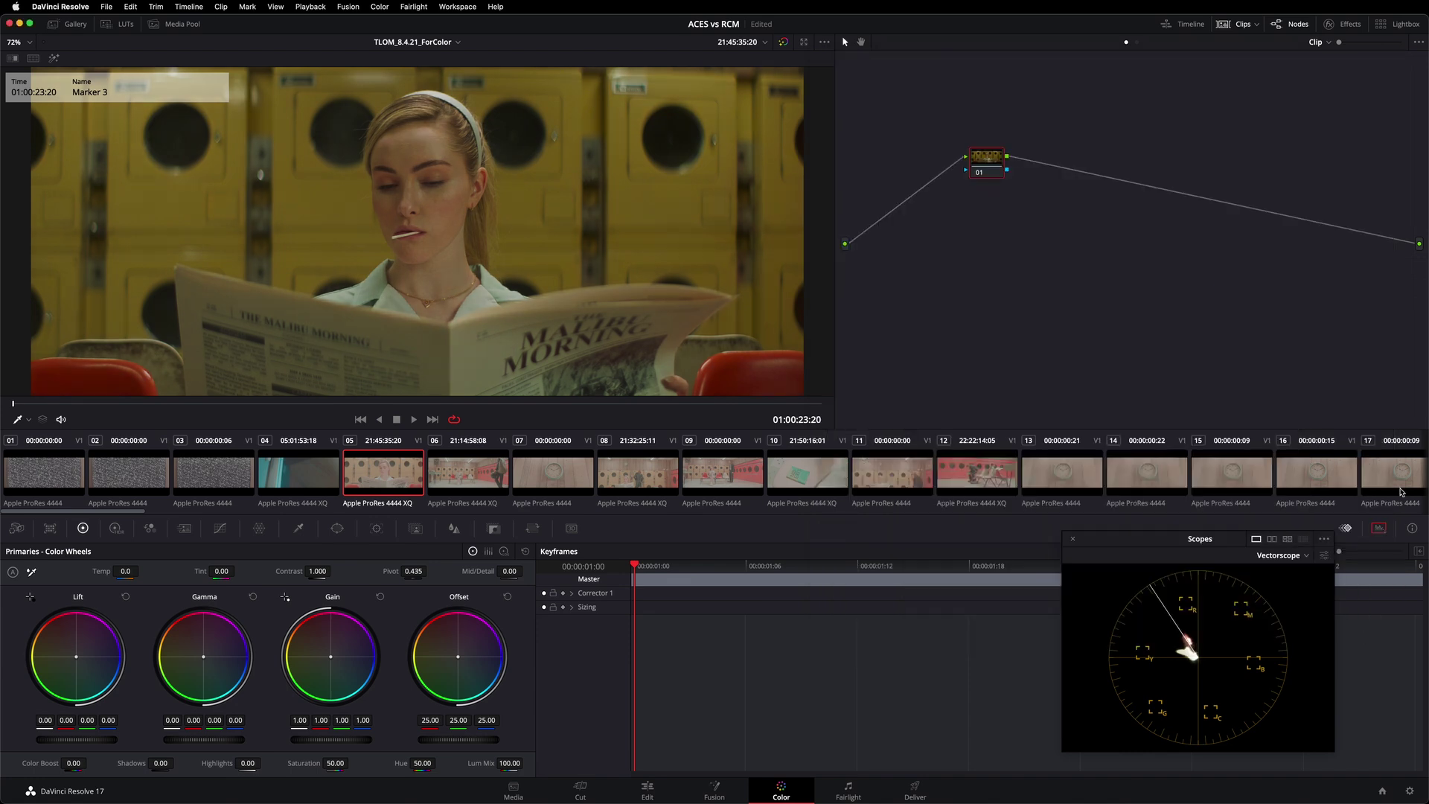
click(459, 479)
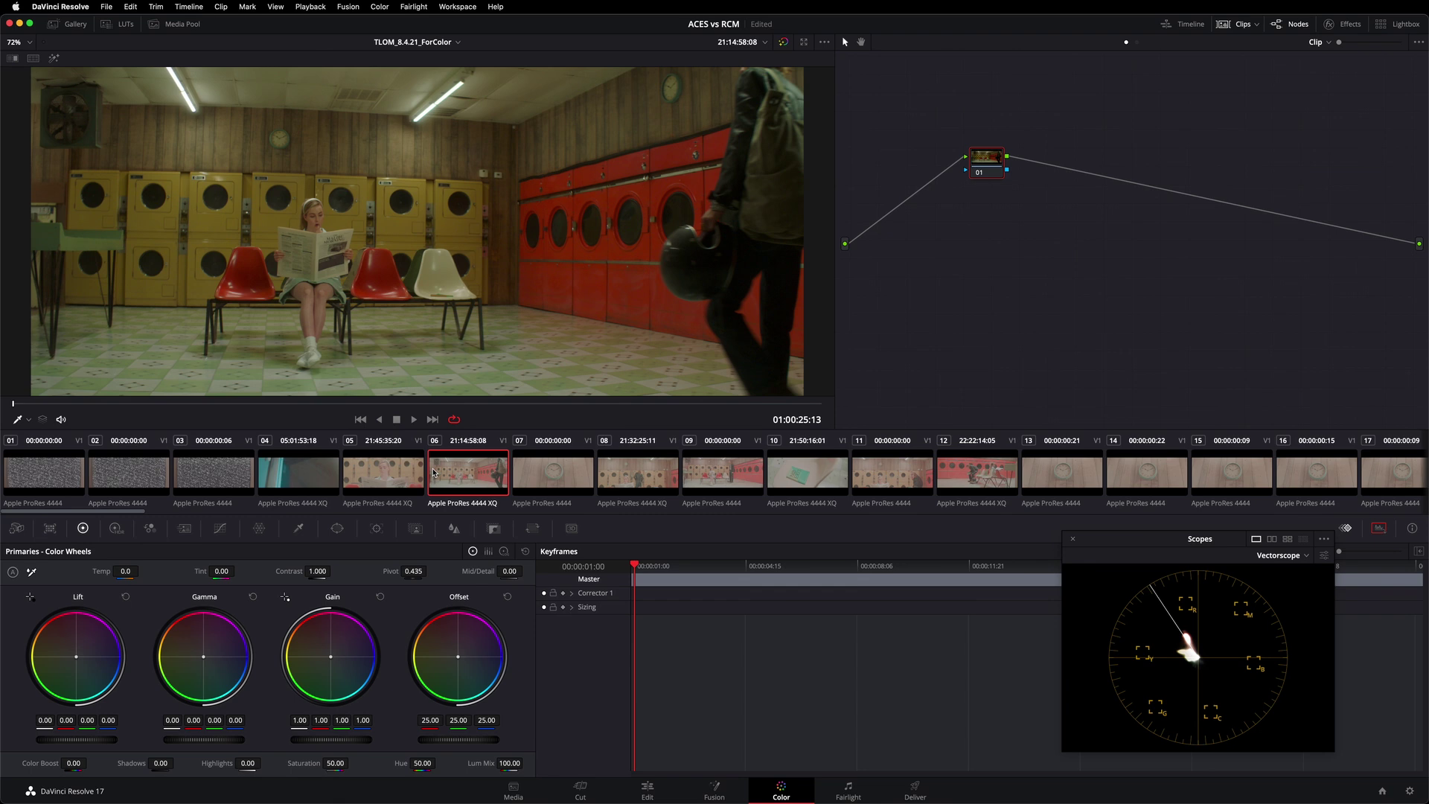
Step: View clip 12, then bring back clip 05, the woman reading the newspaper
click(982, 466)
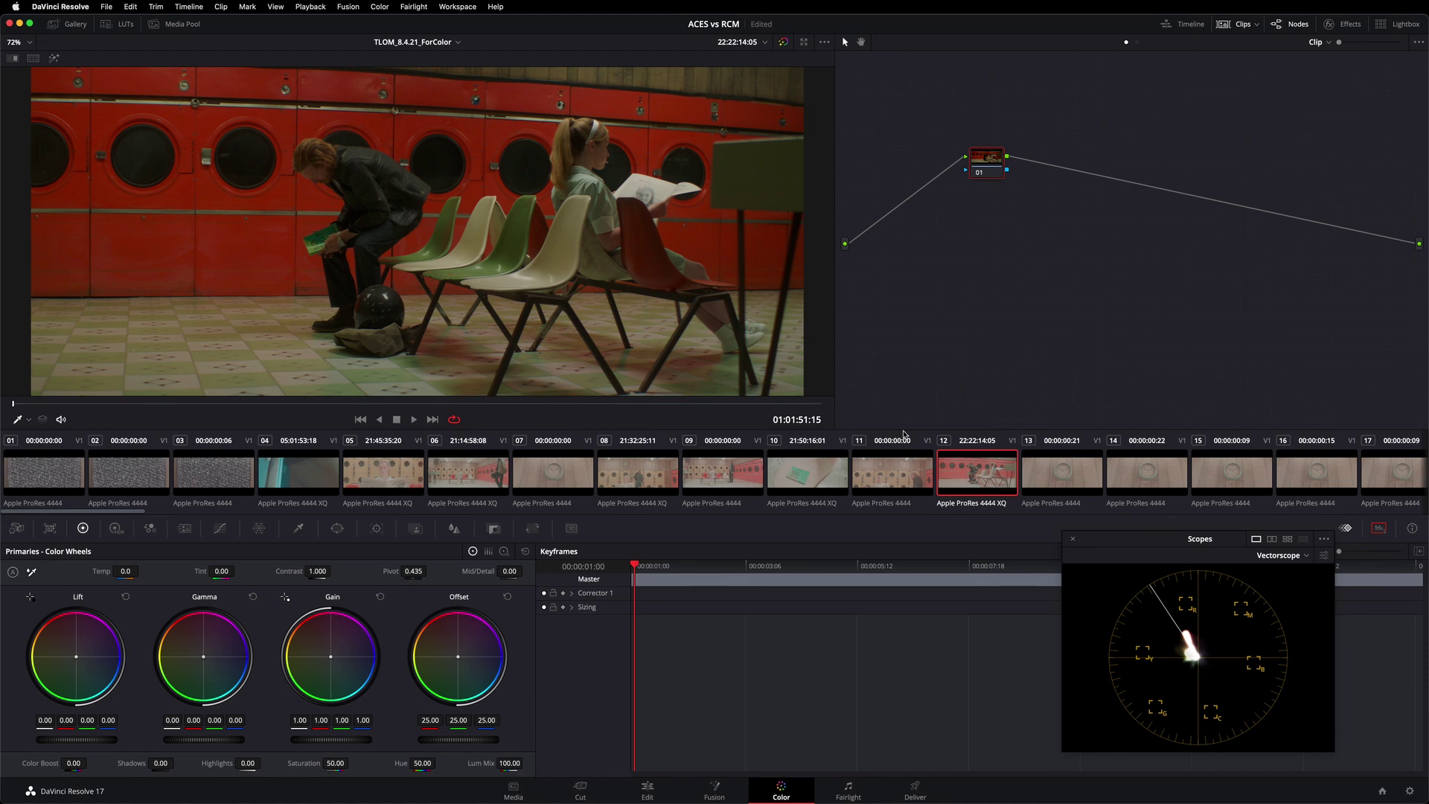
click(403, 468)
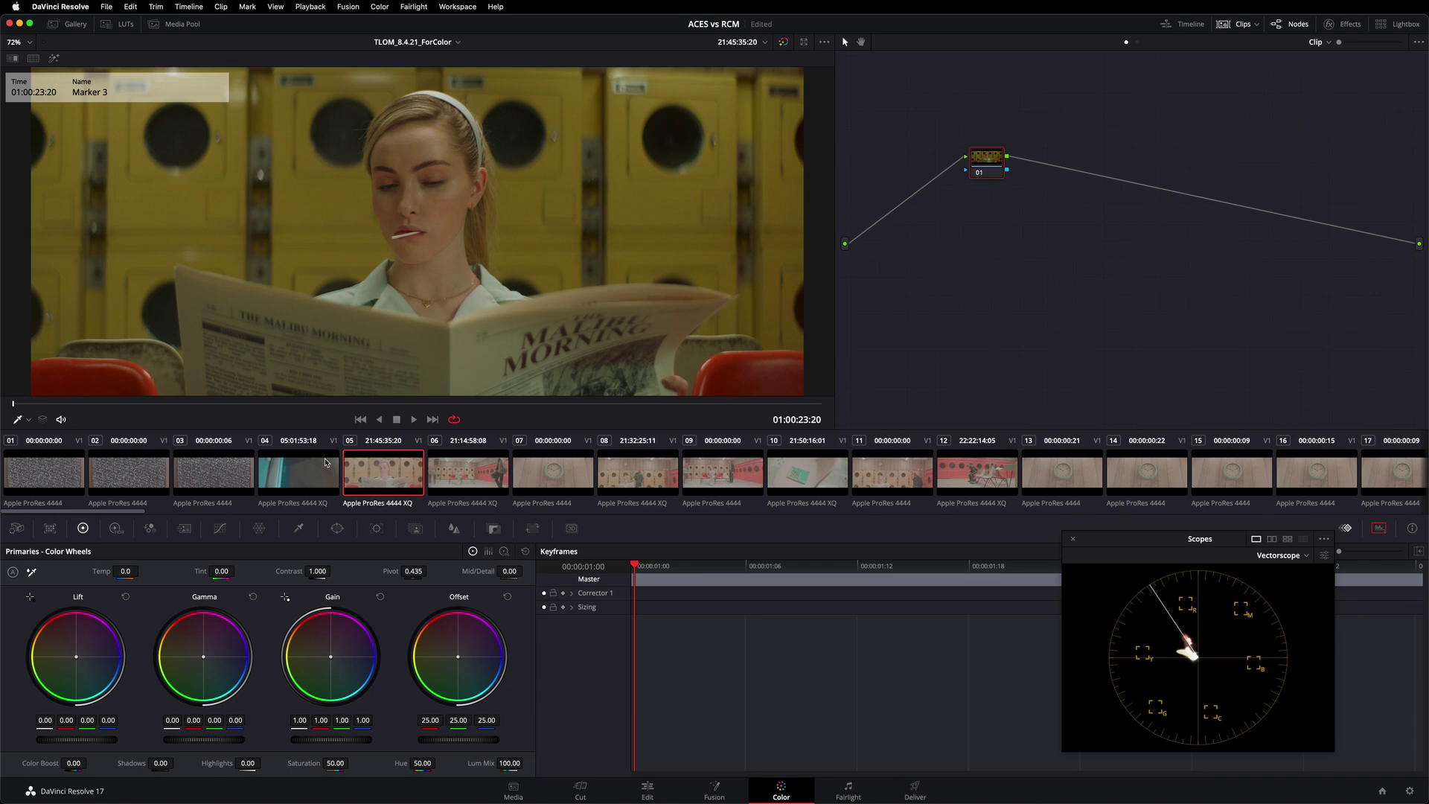
Step: Set color processing mode to HDR DaVinci Wide Gamut Intermediate and save the project settings
click(107, 6)
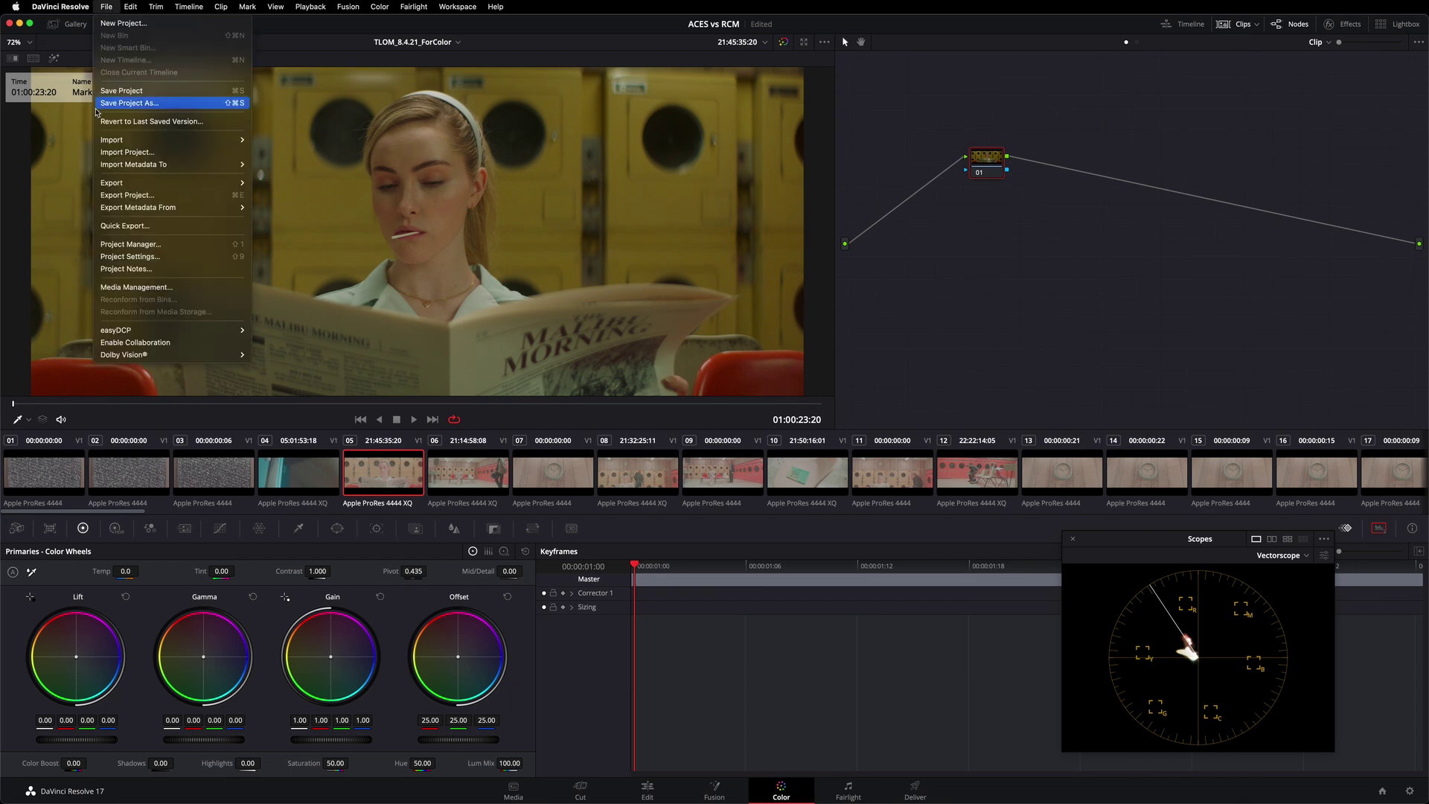
click(164, 256)
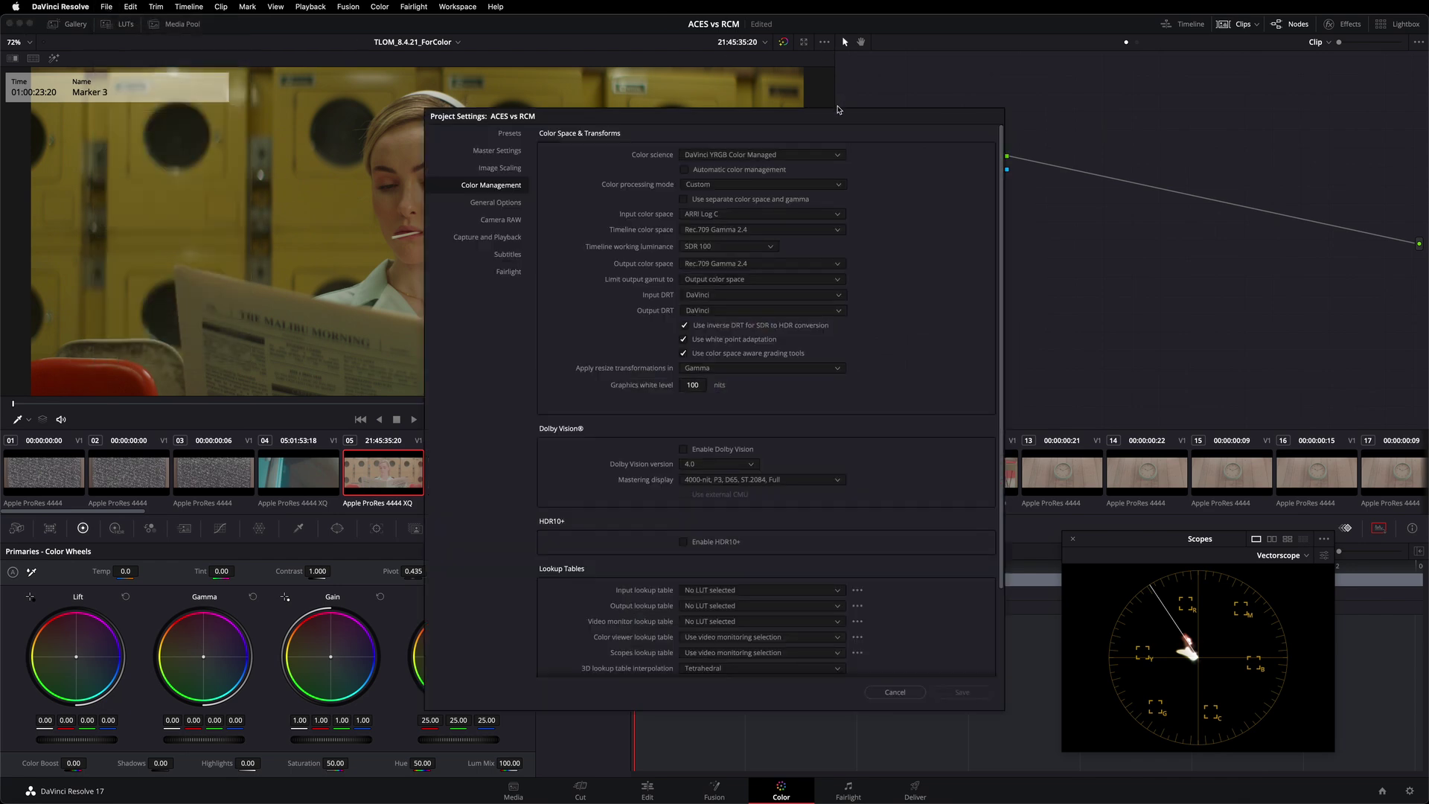
drag(850, 118, 860, 123)
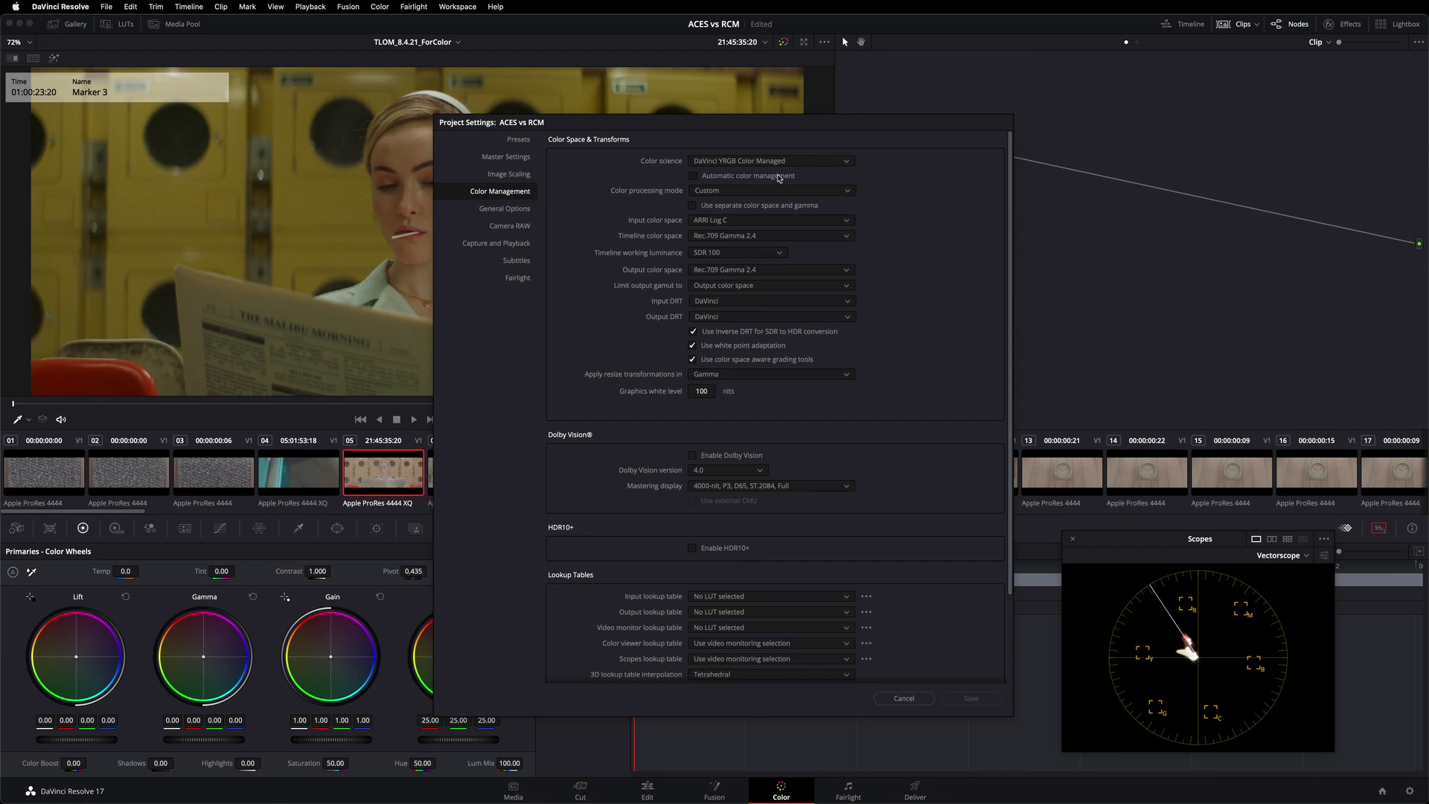
click(725, 191)
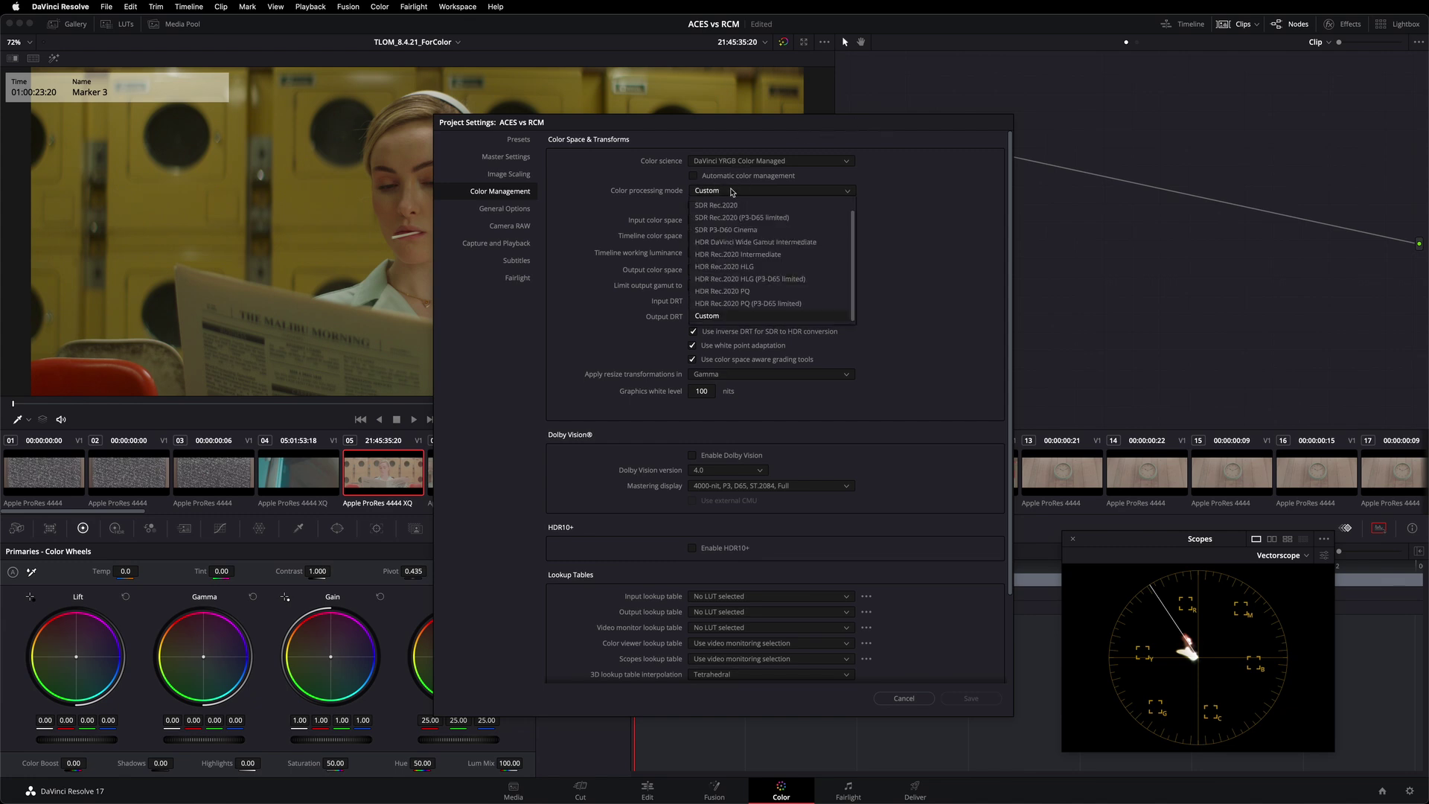
click(796, 242)
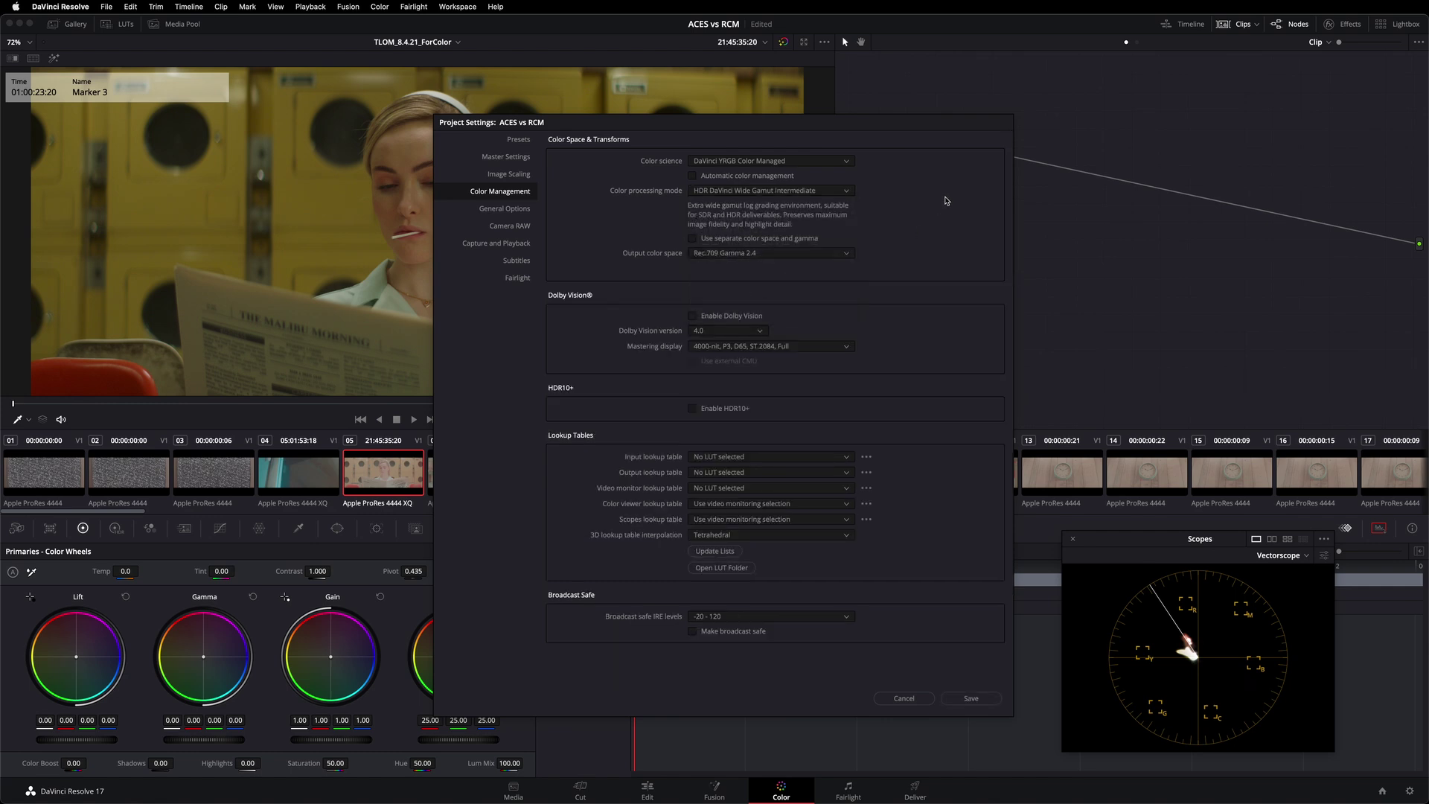
click(768, 191)
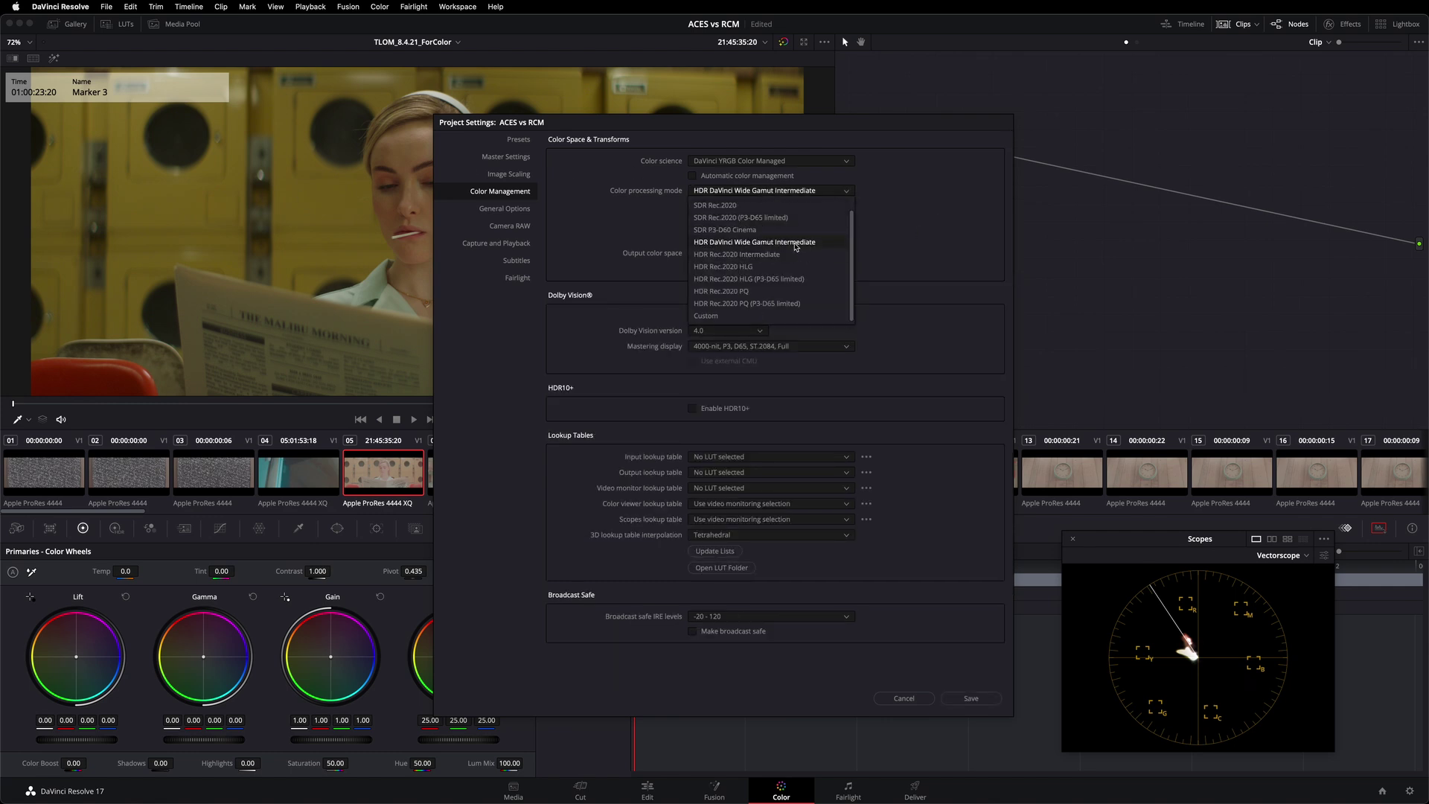
click(808, 244)
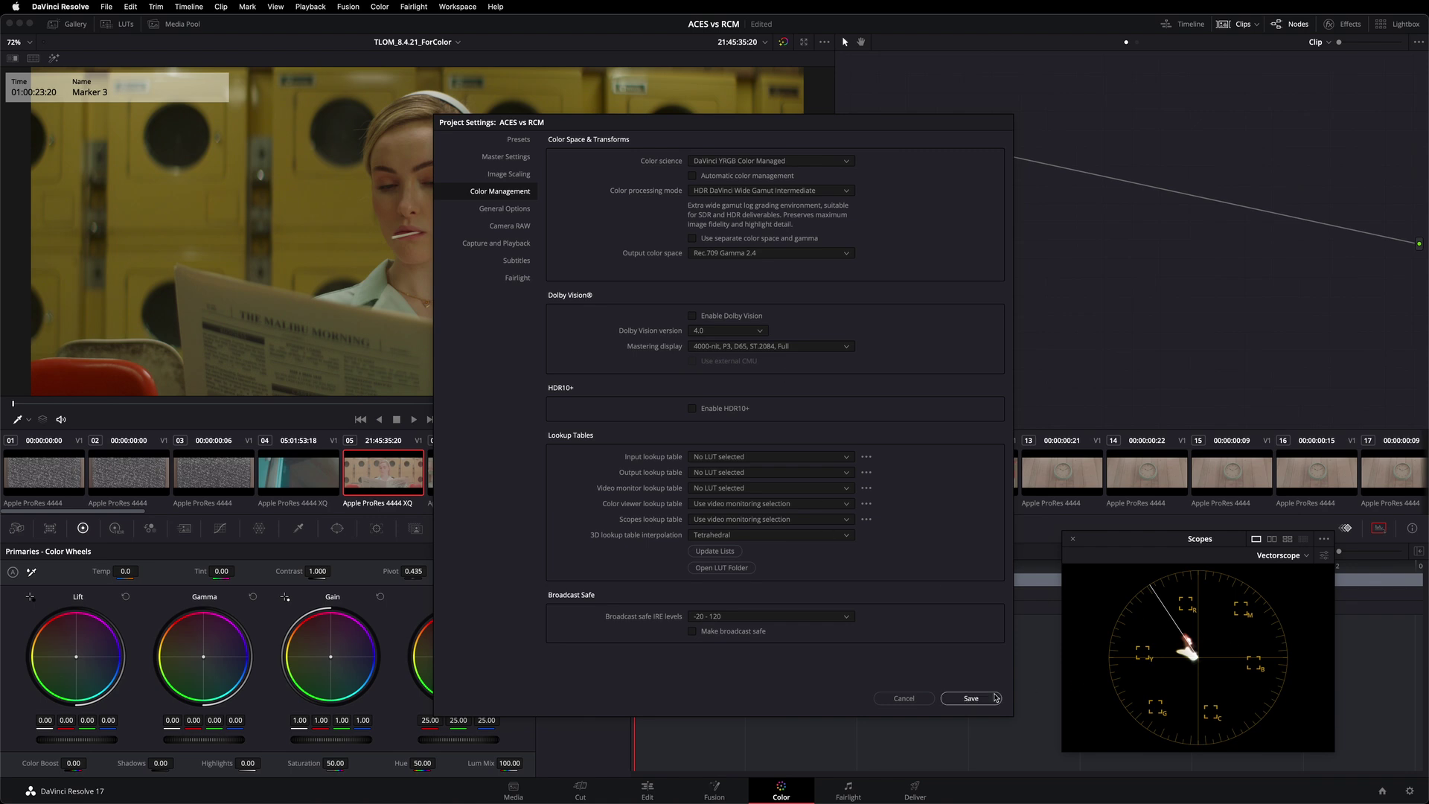
click(969, 701)
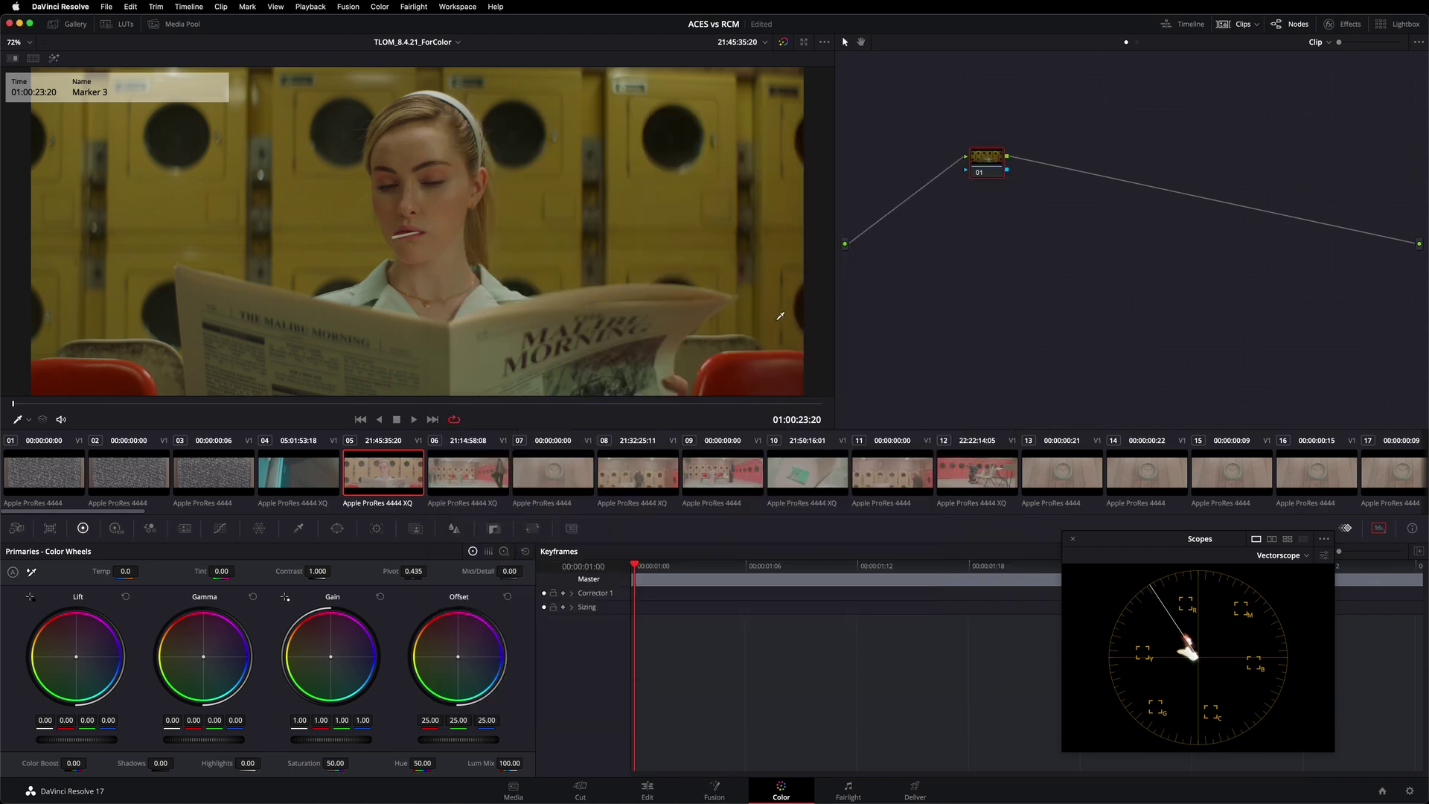
Step: Open the clip options menus for clips 05 and 06, closing them without changes
right_click(381, 476)
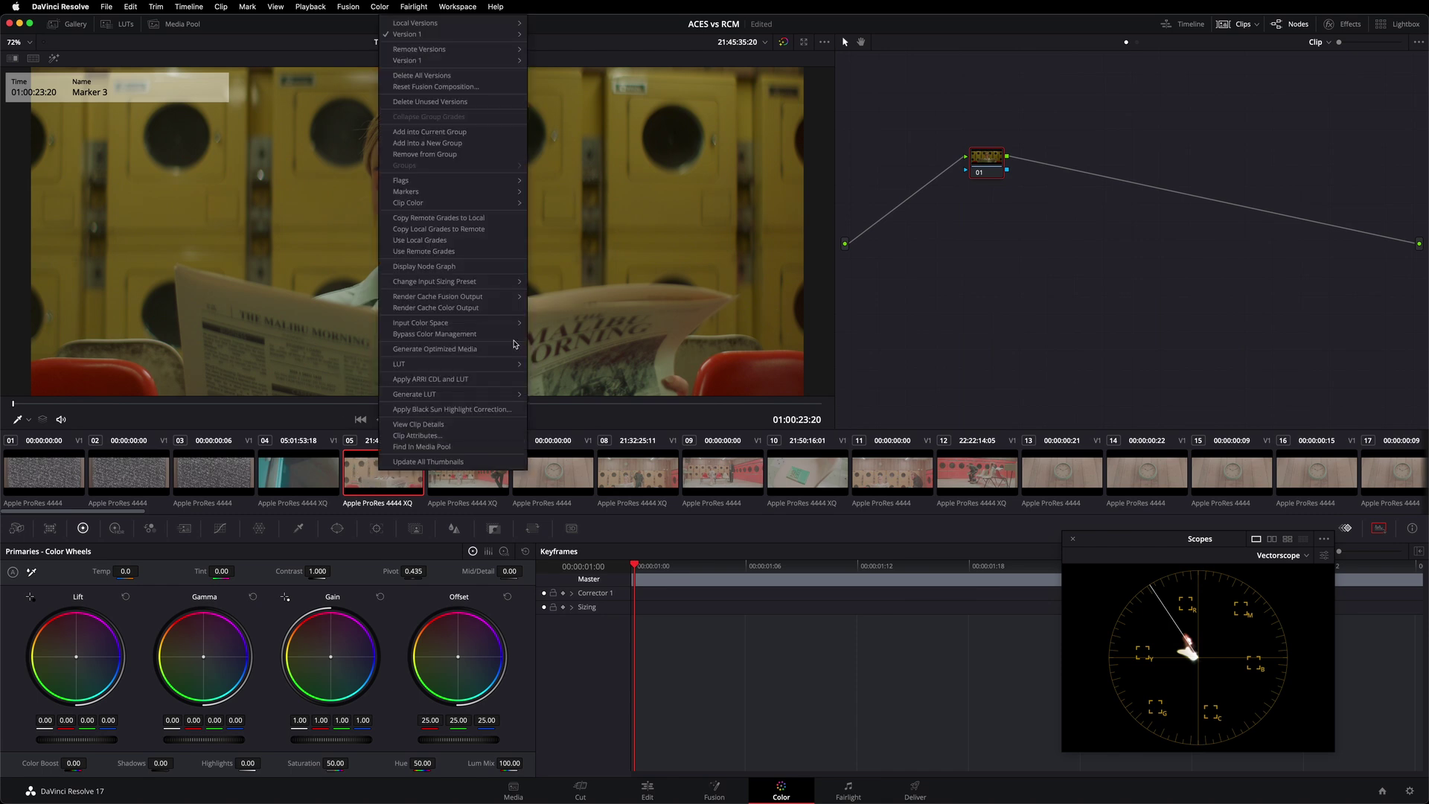
mouse_move(493, 328)
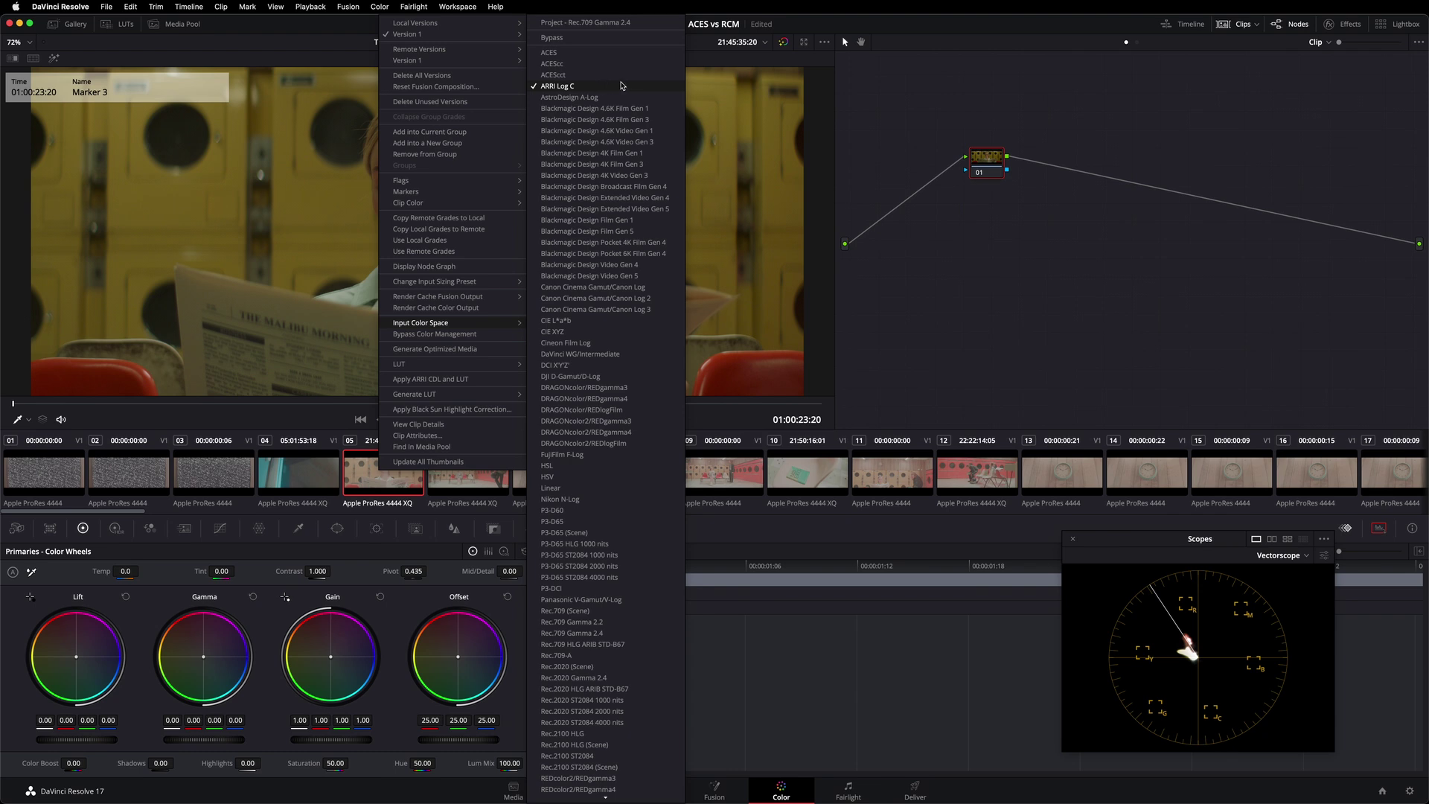
click(988, 237)
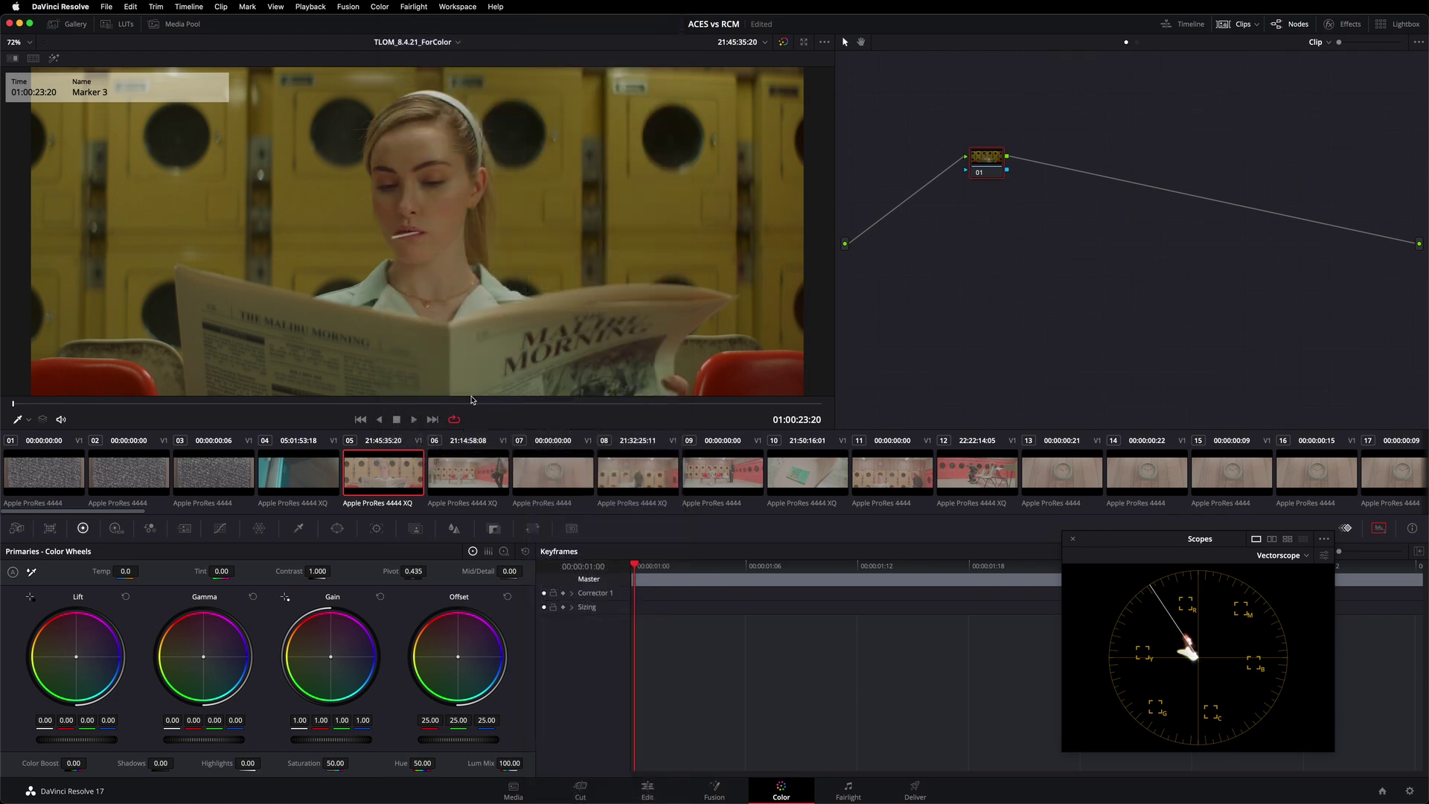
click(450, 473)
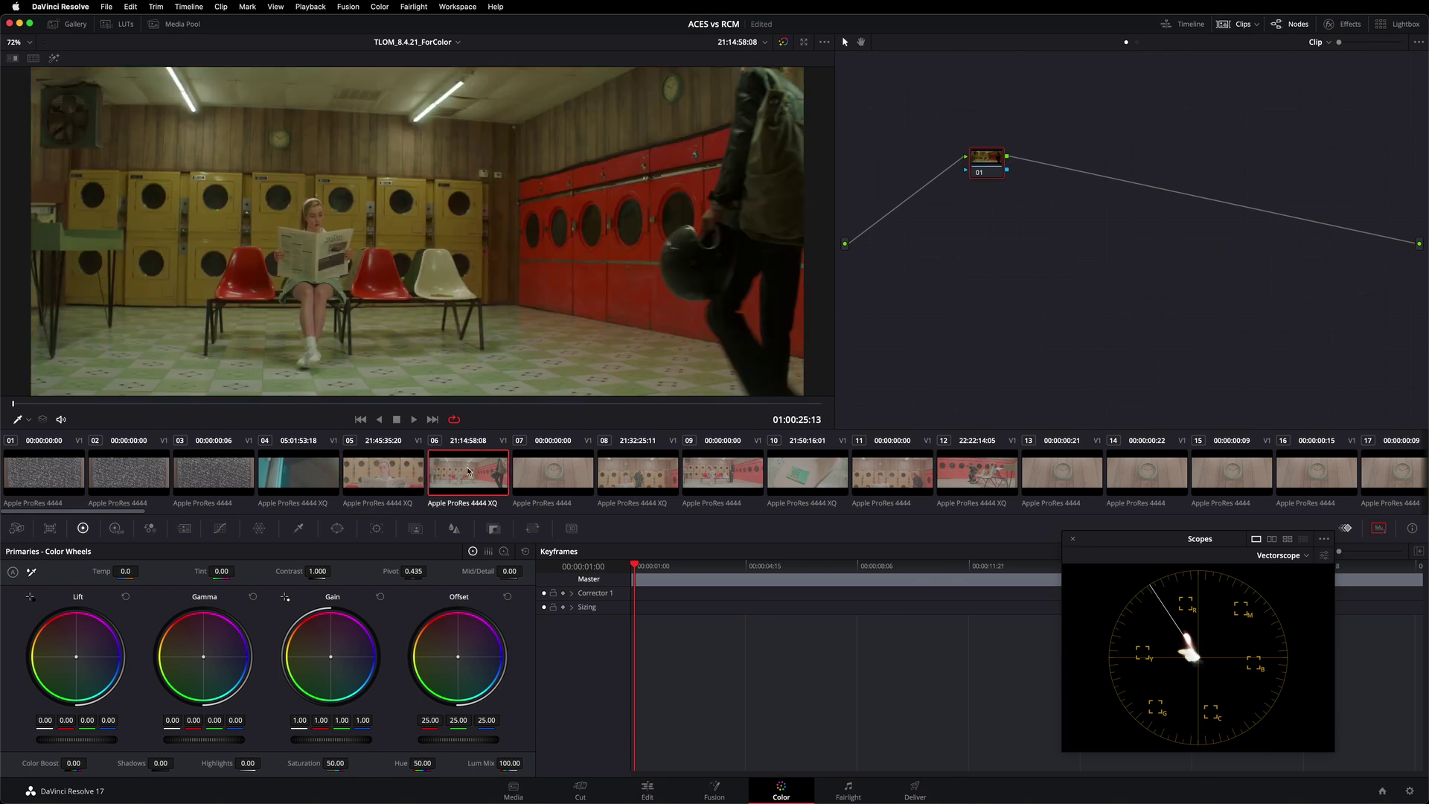
right_click(467, 467)
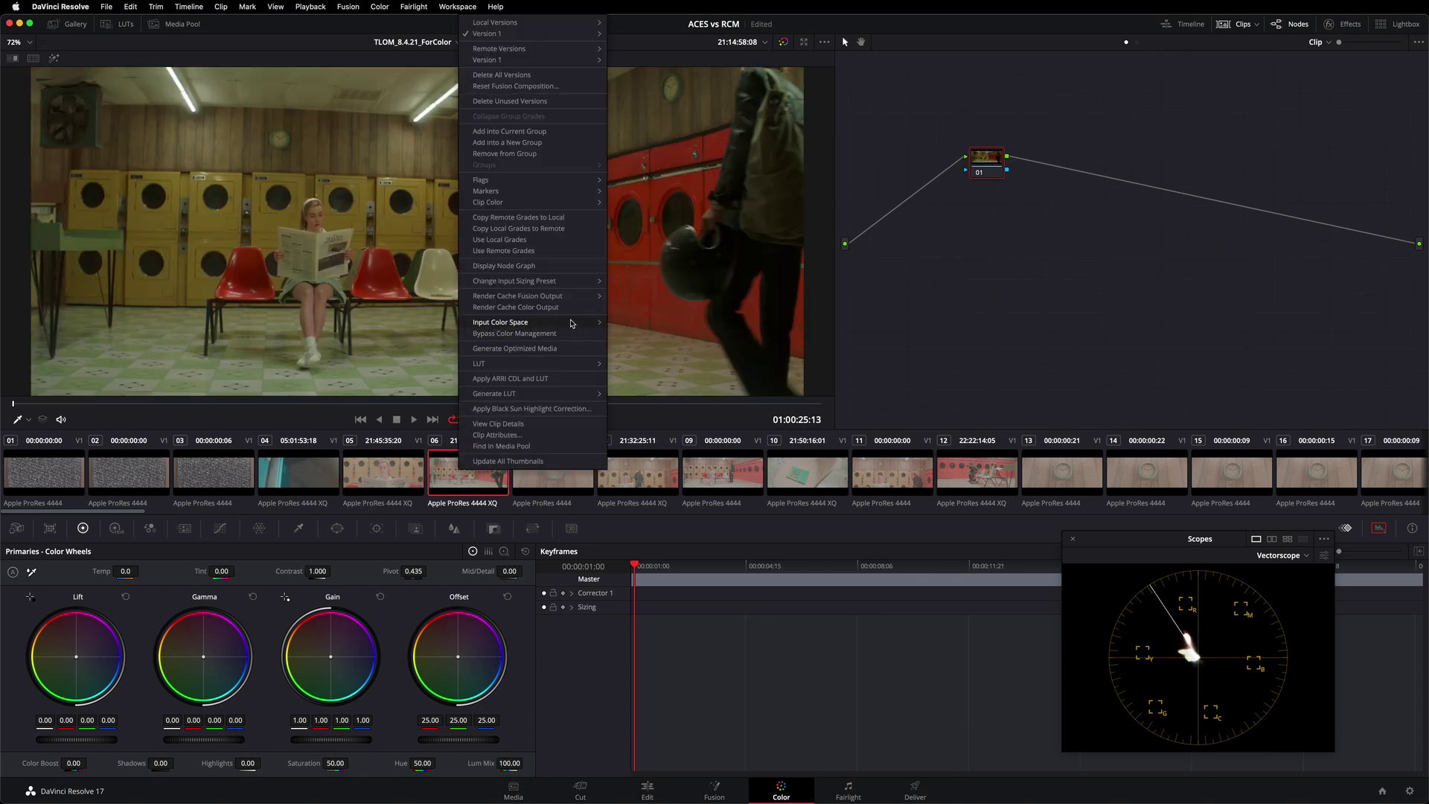
click(485, 460)
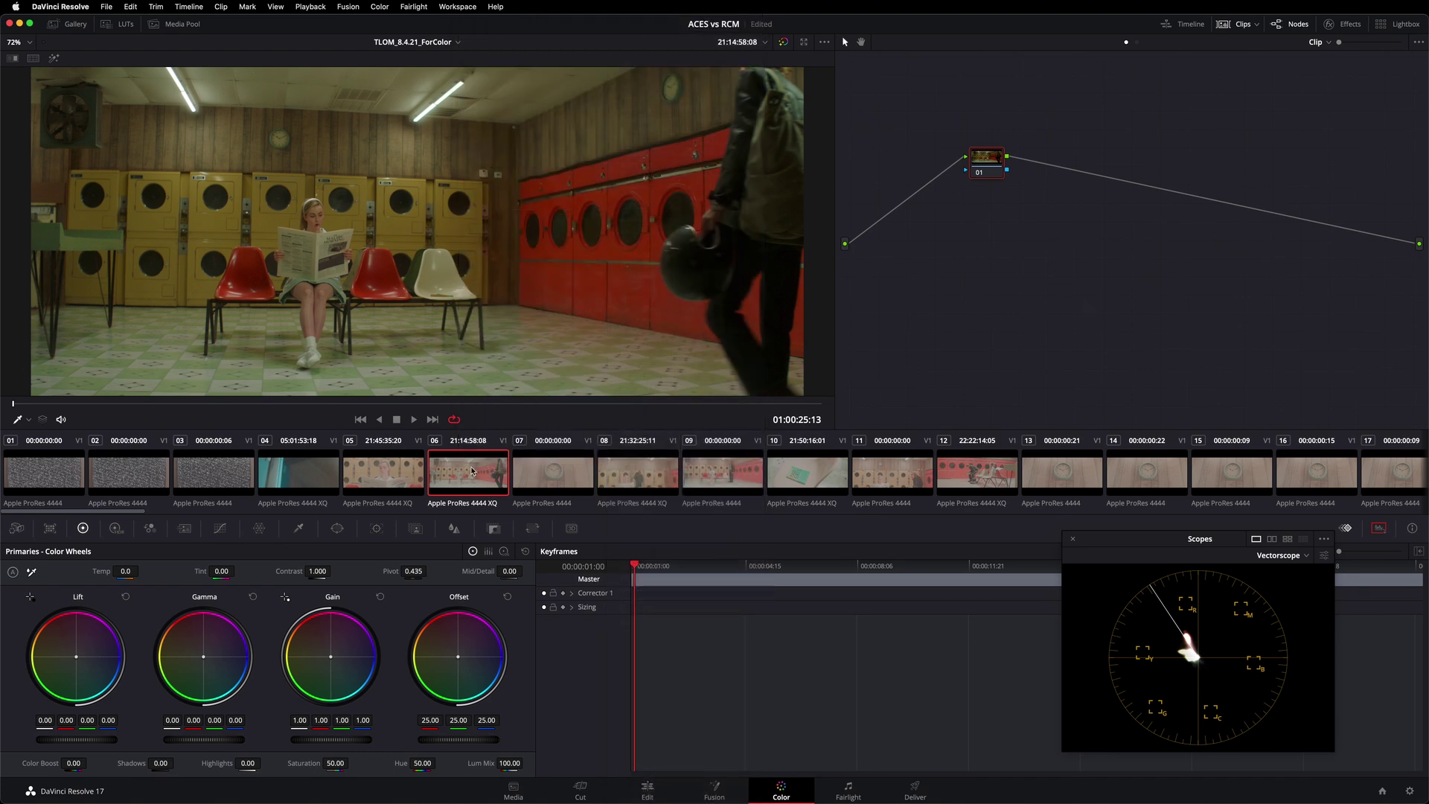
Step: Select all clips, set their input color space to ARRI Log C, then reselect clip 06
key(super+a)
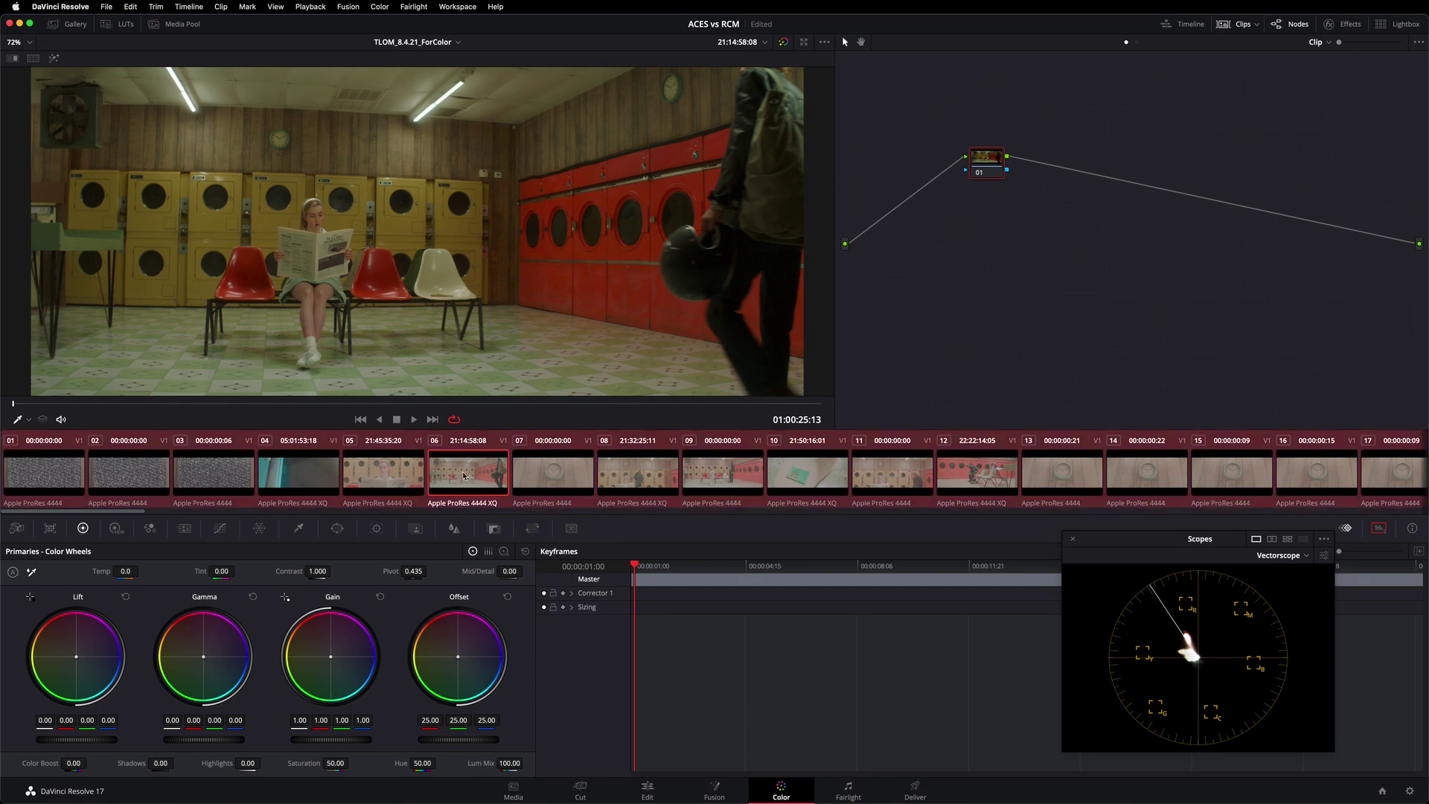
right_click(464, 474)
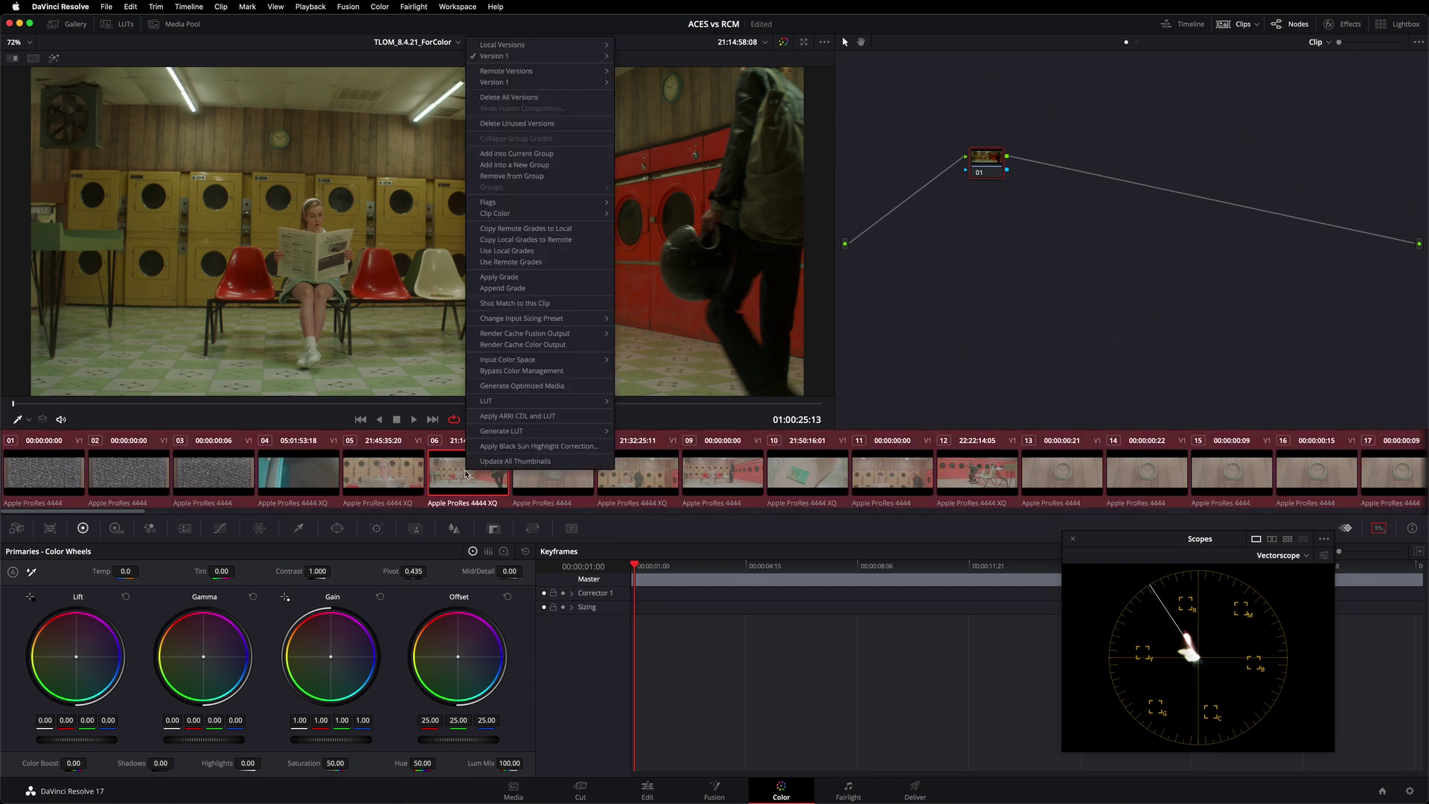
mouse_move(549, 363)
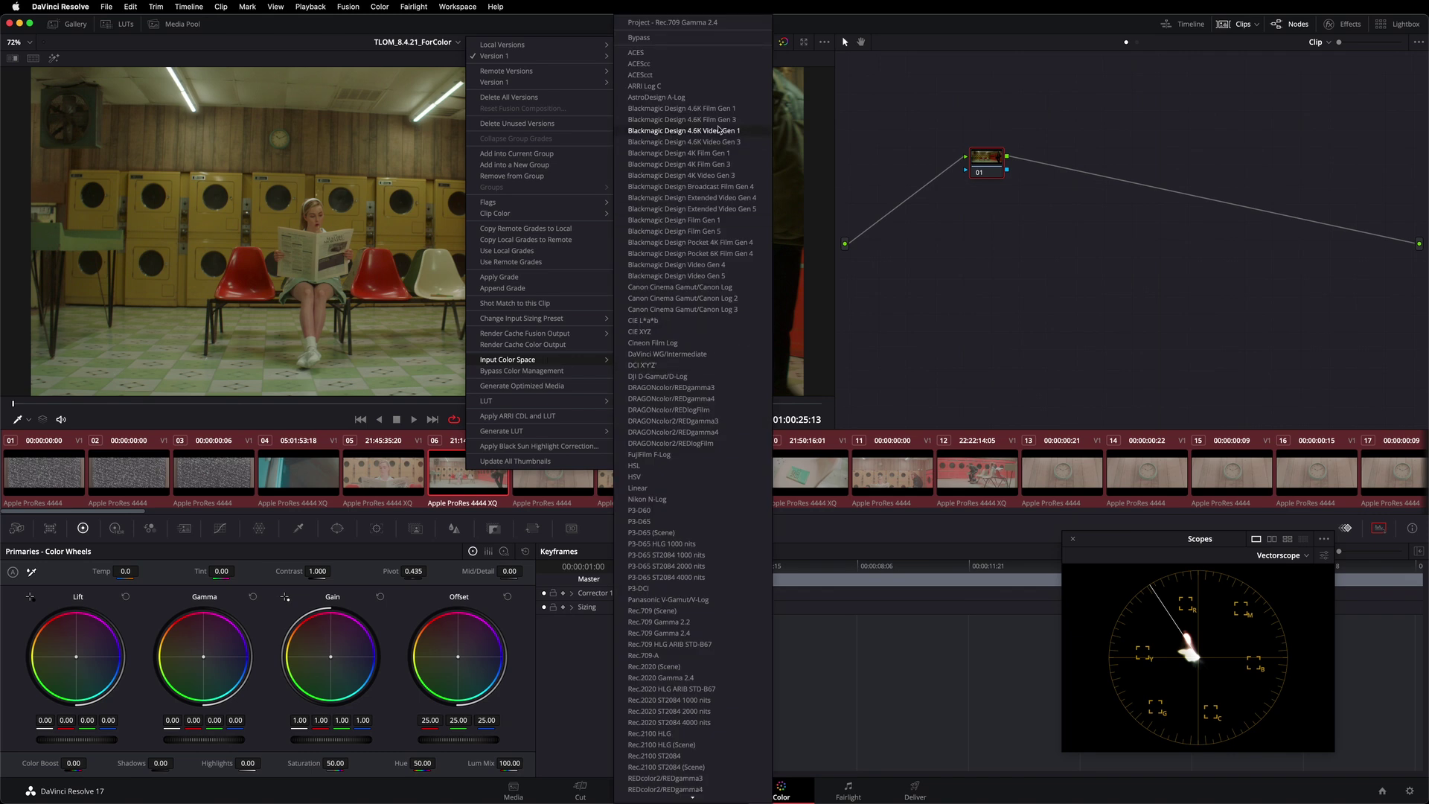
click(705, 88)
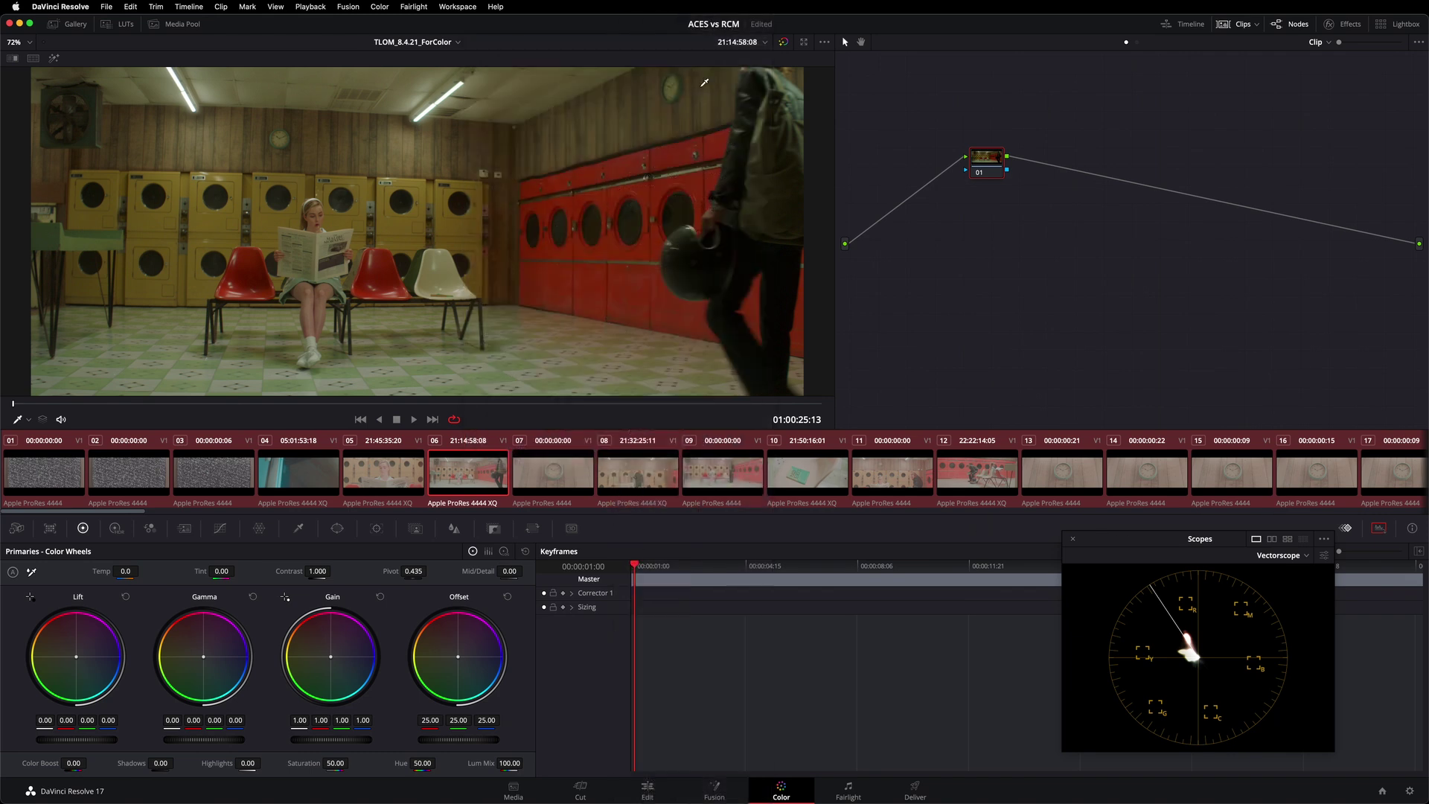
click(470, 476)
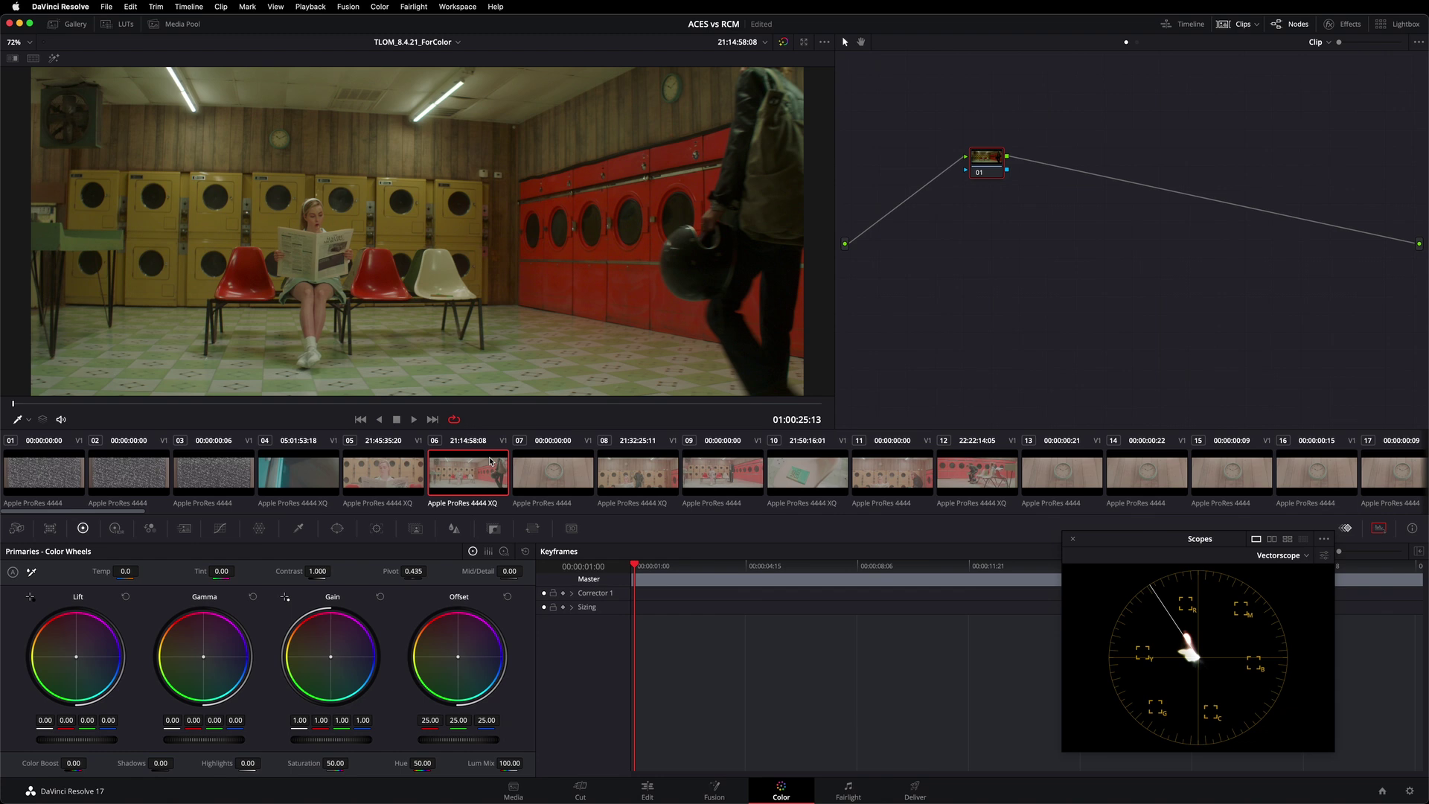
click(106, 6)
click(186, 261)
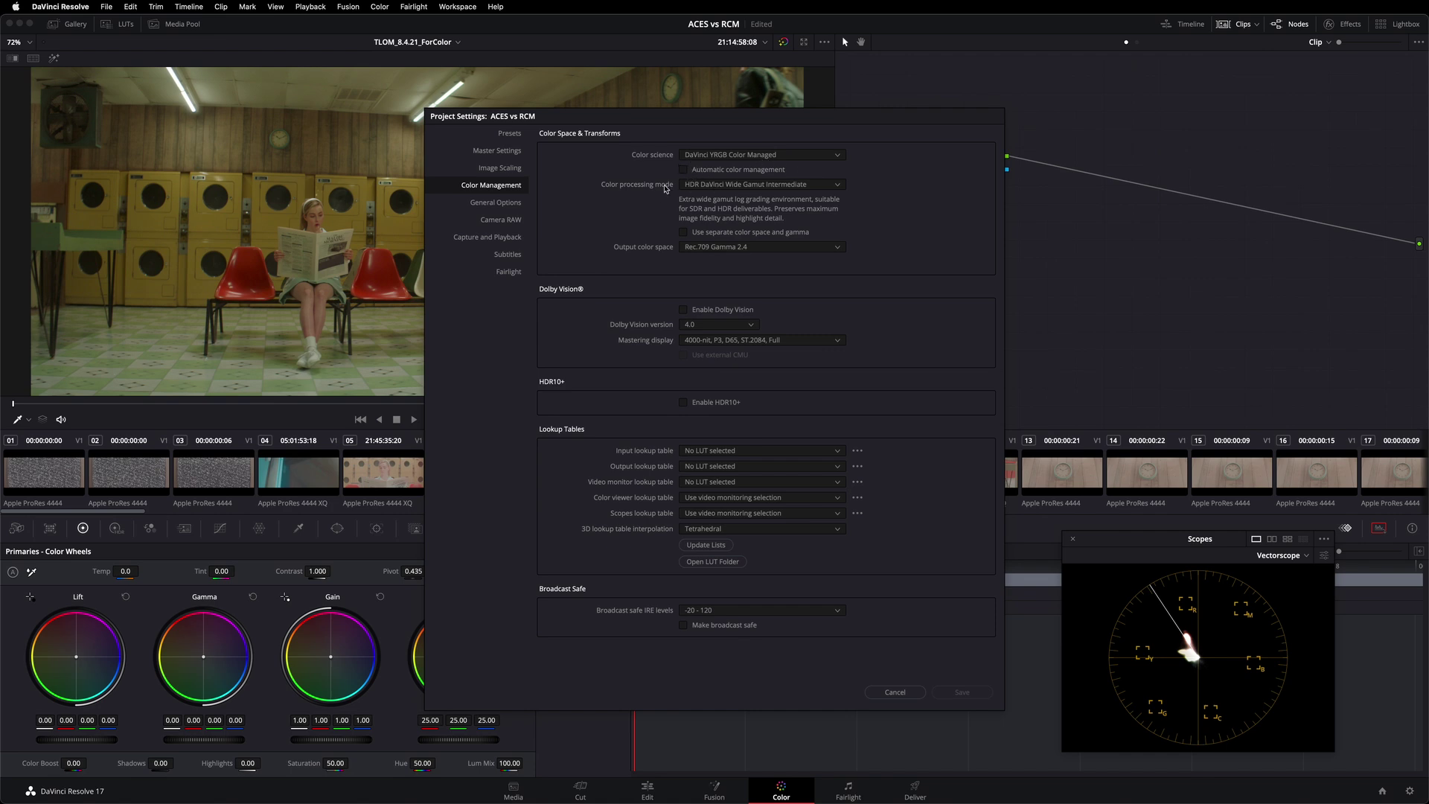
click(754, 185)
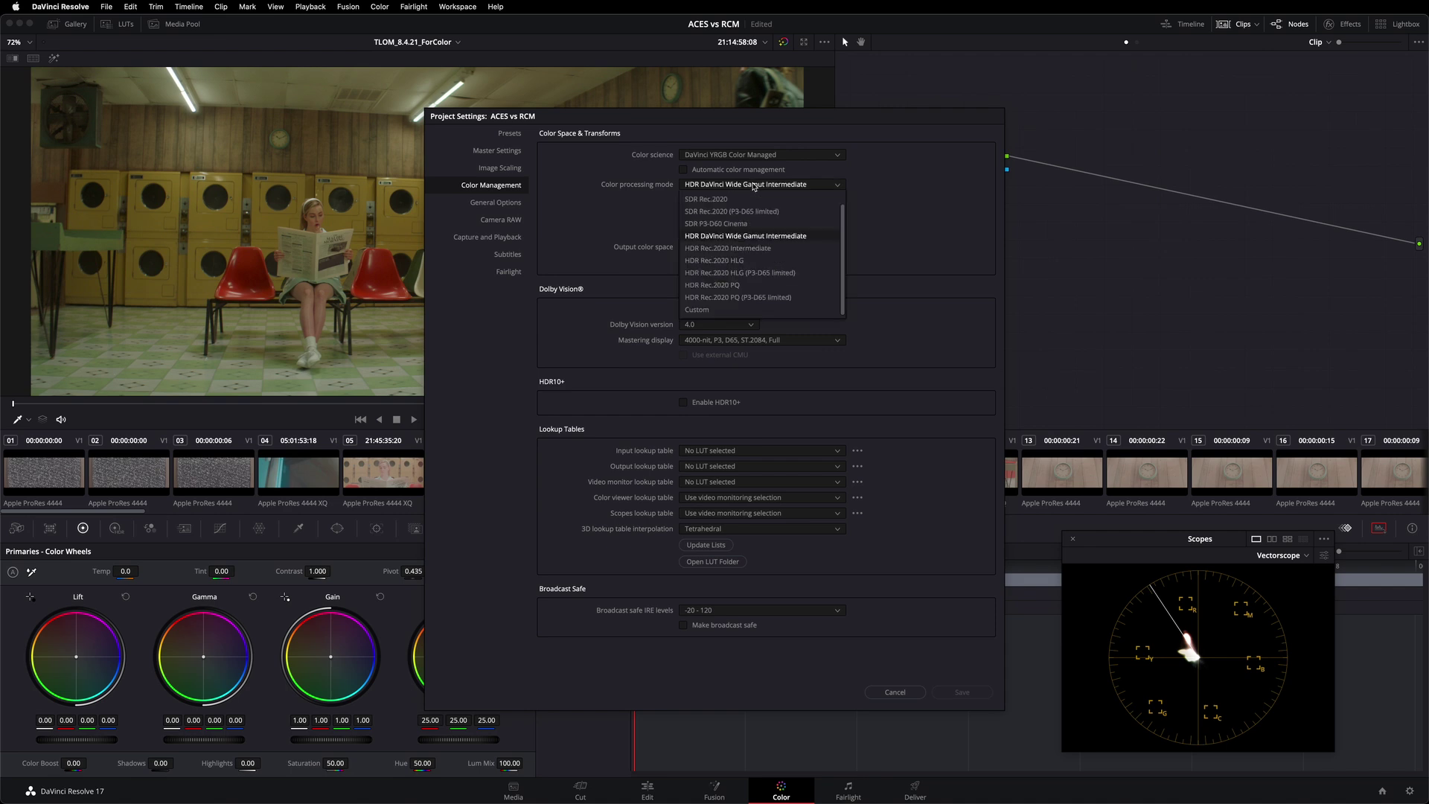
click(826, 235)
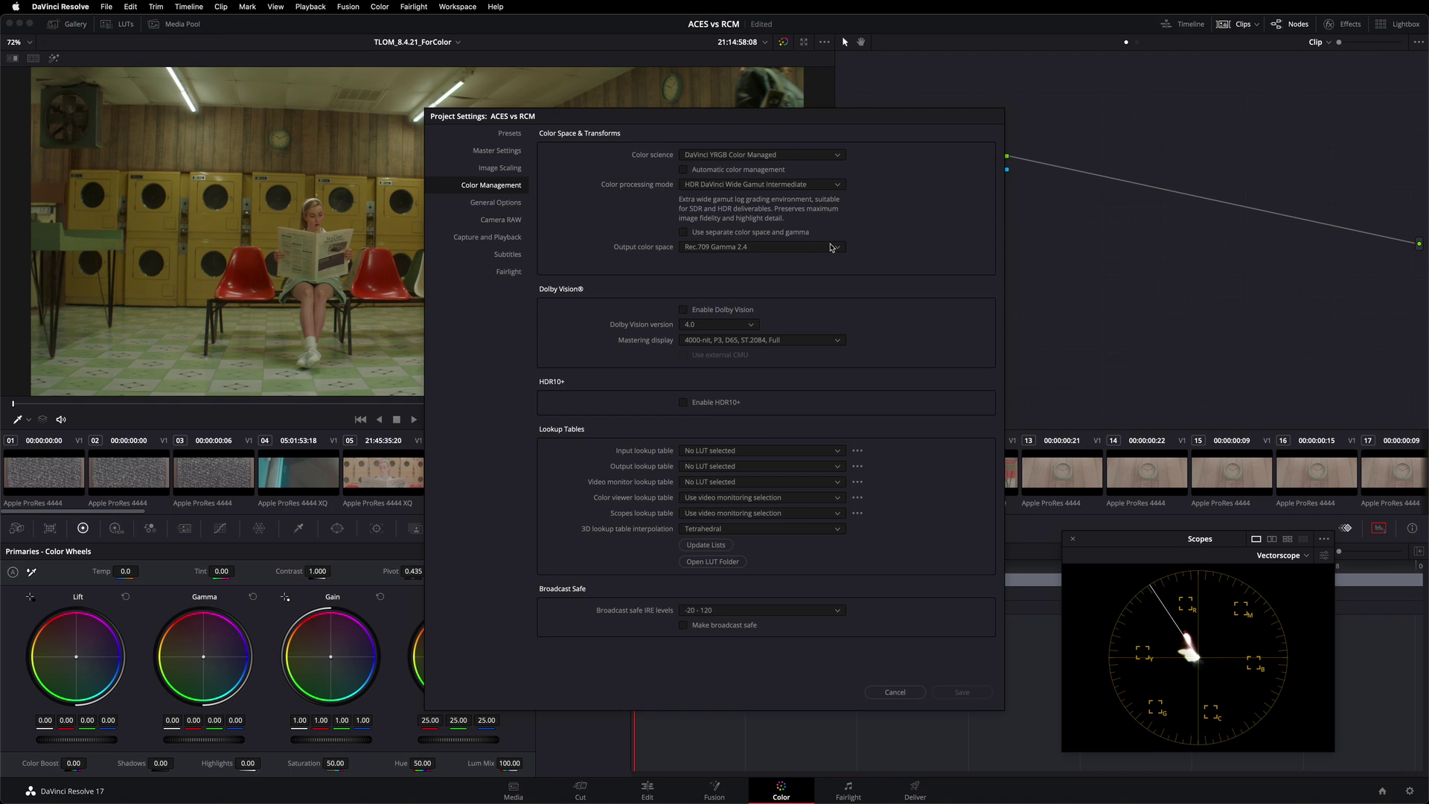
click(895, 692)
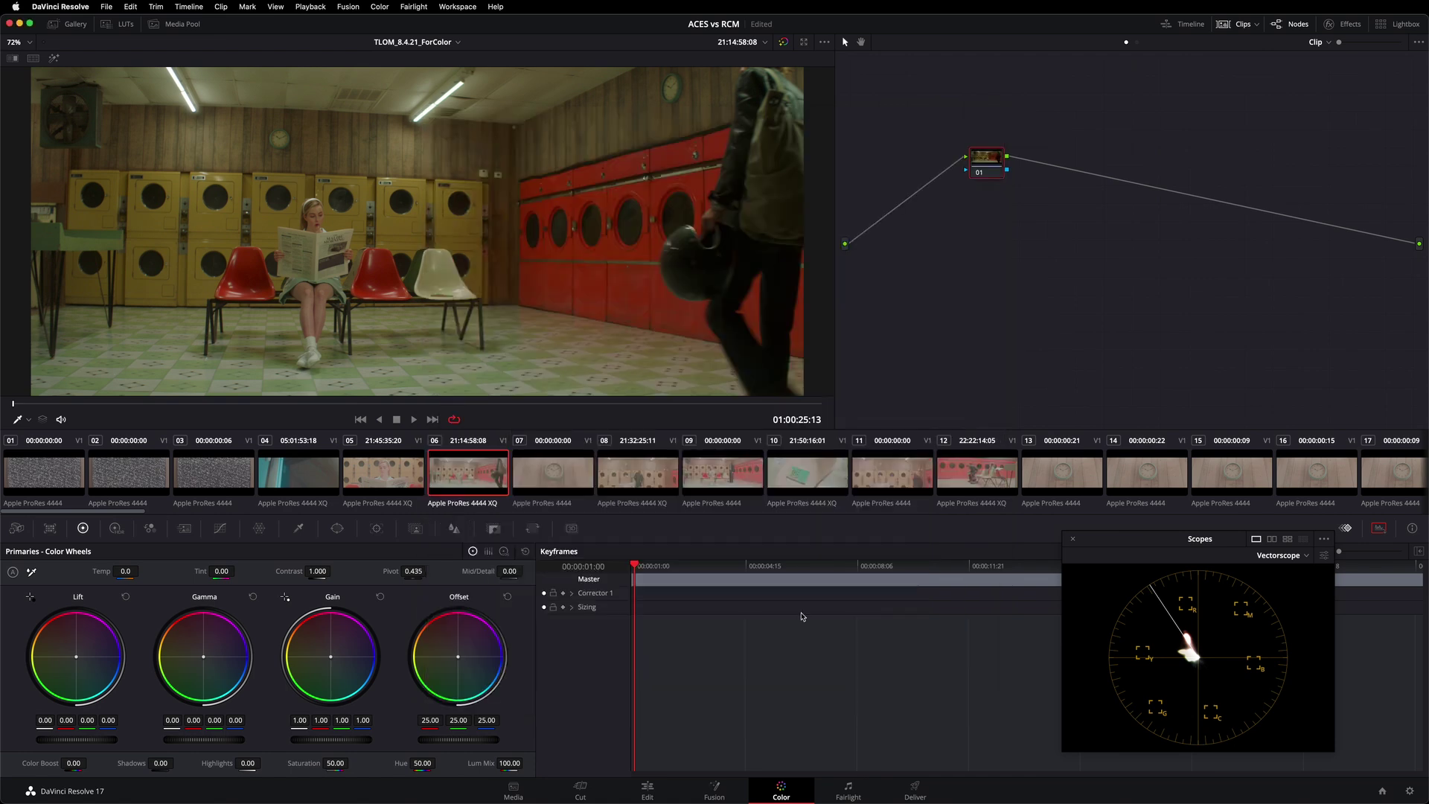
right_click(464, 473)
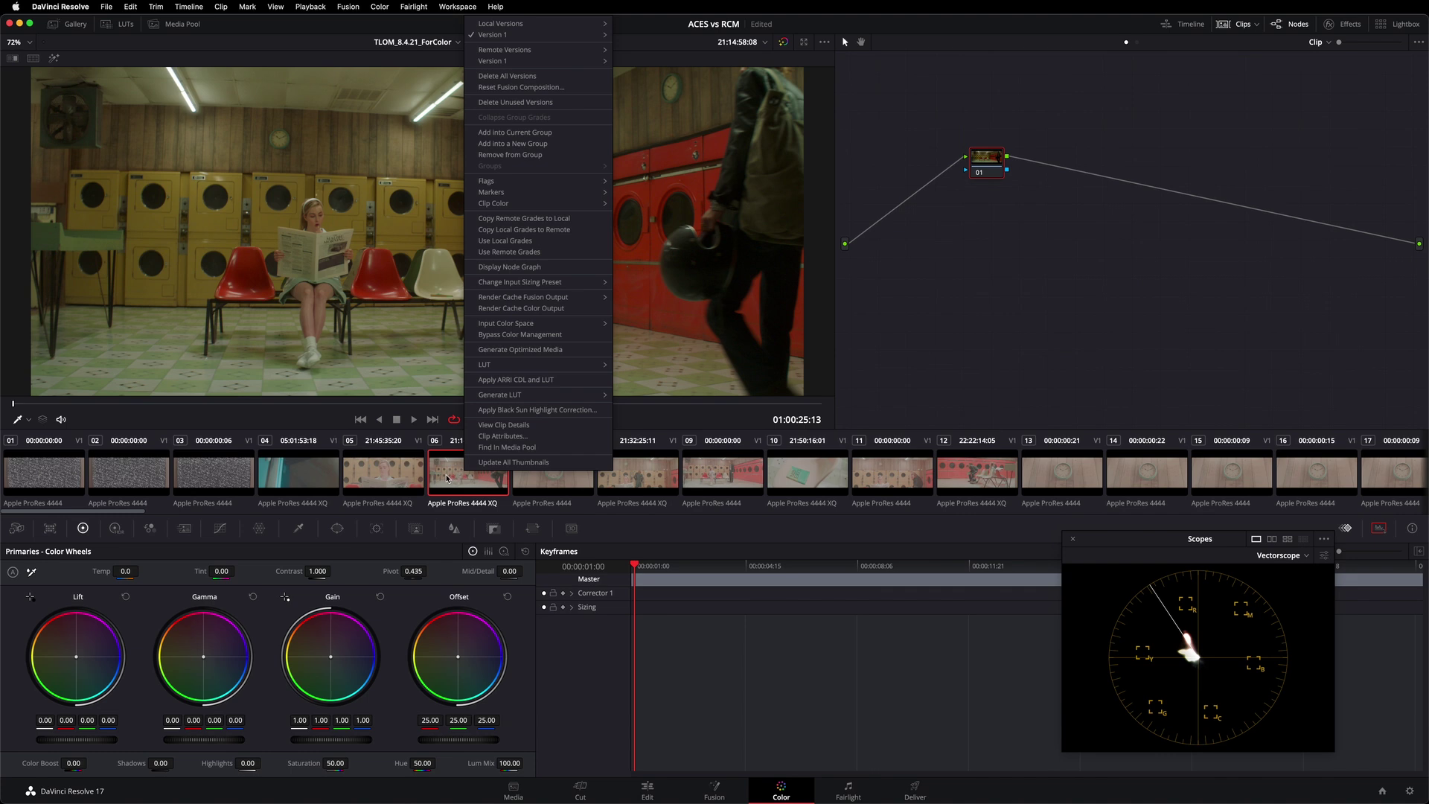
mouse_move(570, 326)
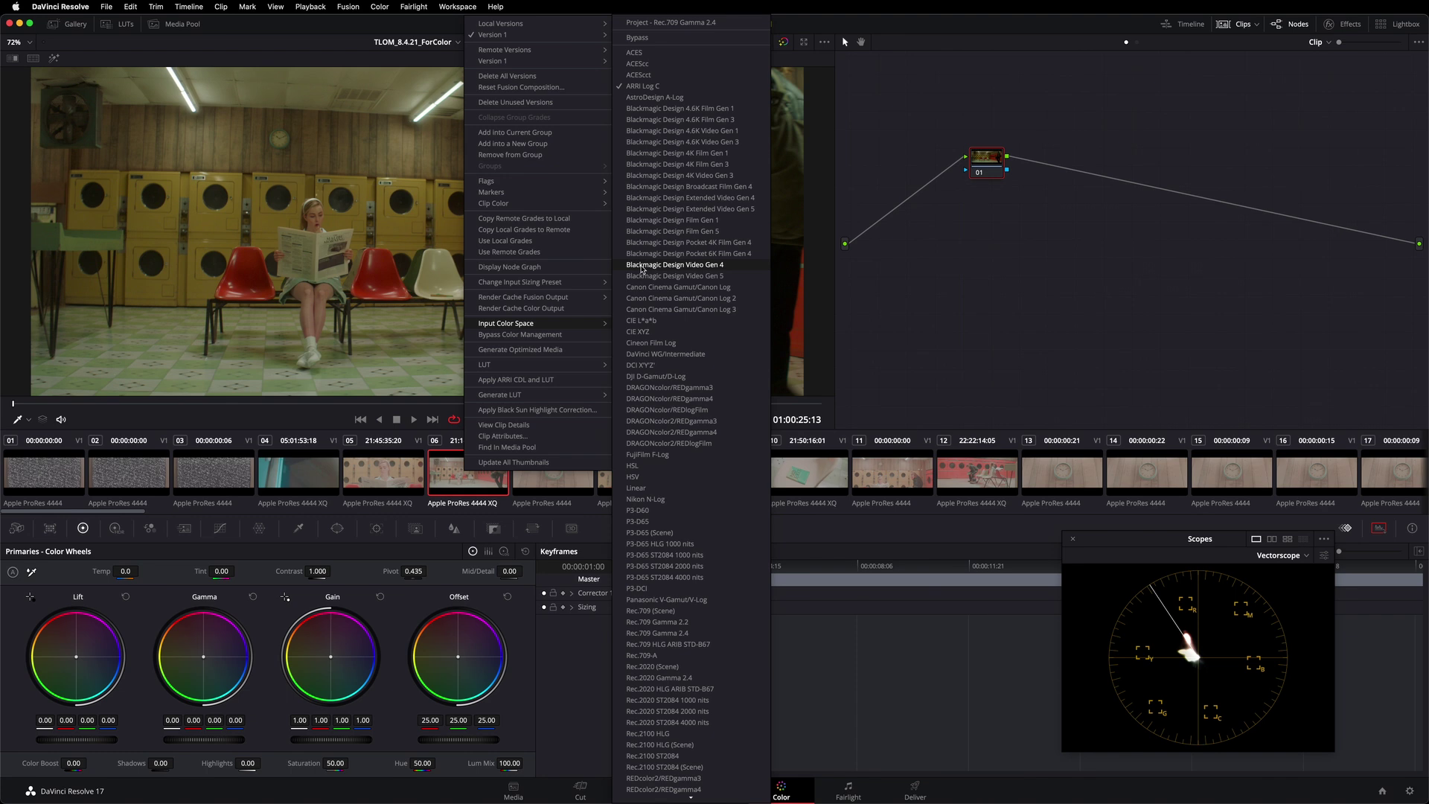
click(642, 266)
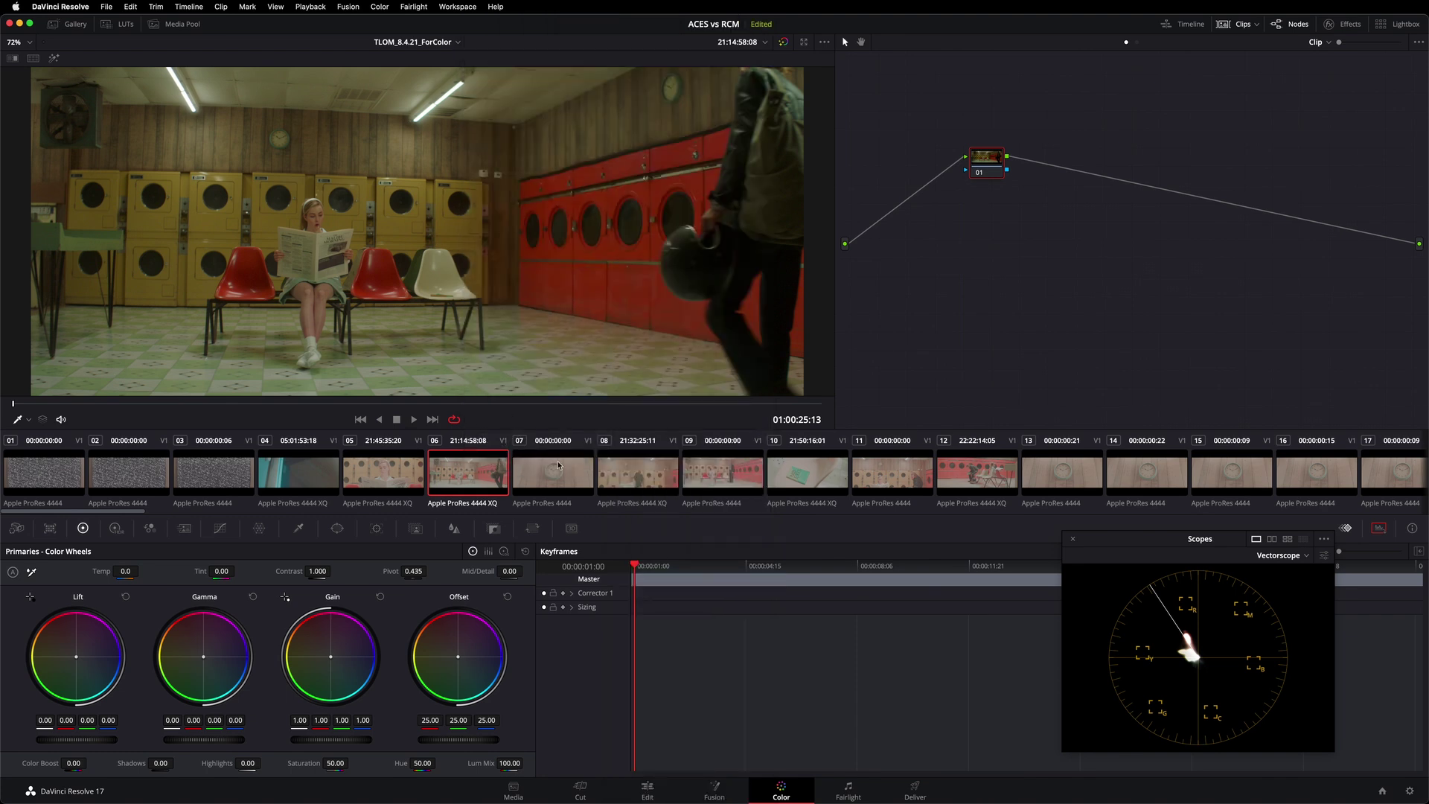